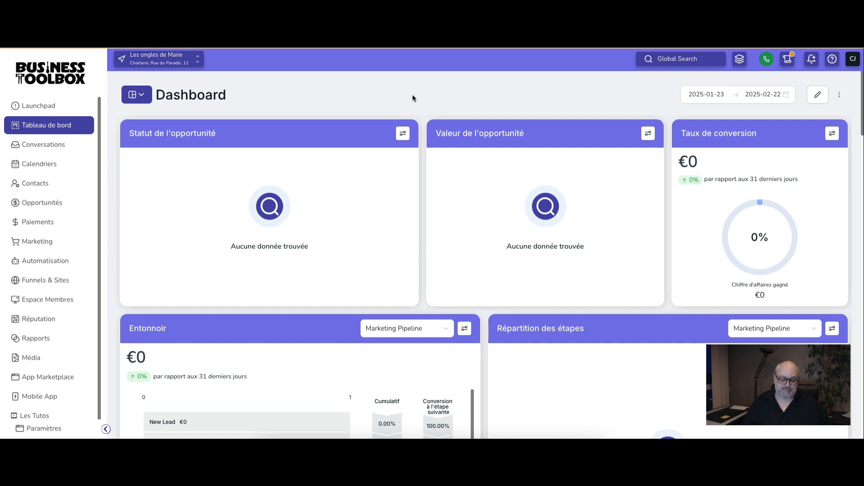
Step: Open the Nail Art template from the email marketing templates for editing
{"action": "left_click", "coordinate": [45, 244]}
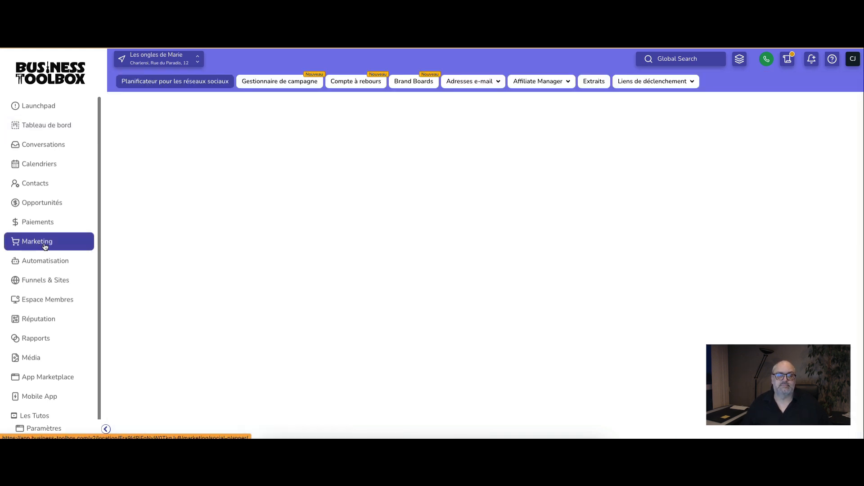
{"action": "mouse_move", "coordinate": [492, 82]}
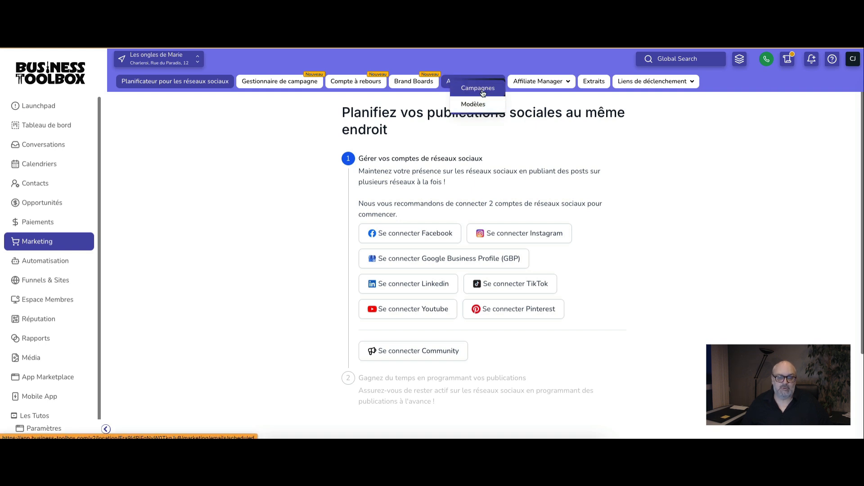
{"action": "left_click", "coordinate": [481, 88]}
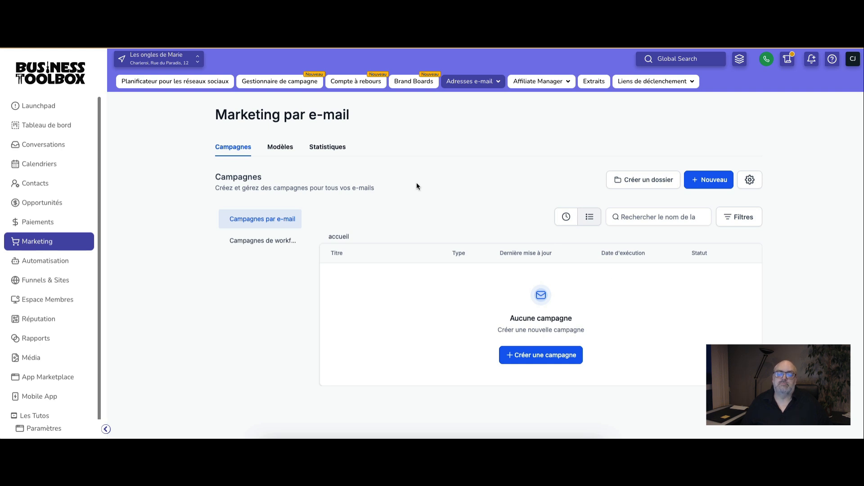
{"action": "left_click", "coordinate": [284, 148]}
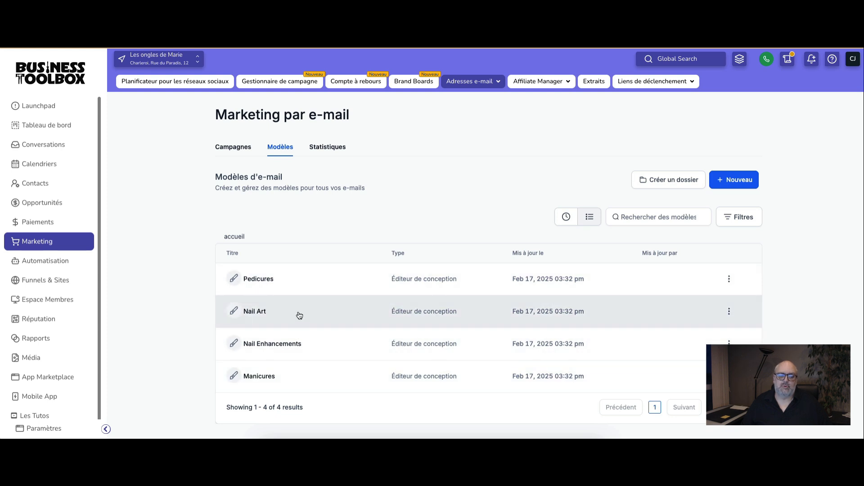
{"action": "left_click", "coordinate": [259, 312]}
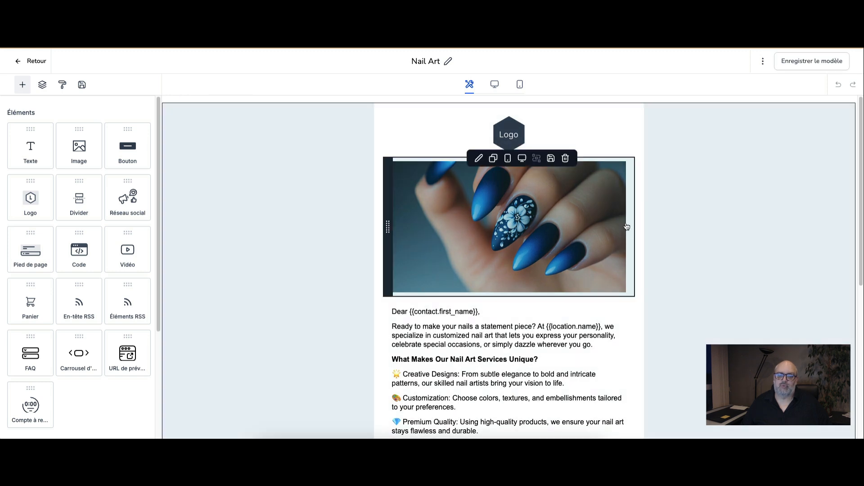
Step: Review the Nail Art email and delete the body text between the greeting line and the "Warm regards" closing
{"action": "scroll", "coordinate": [495, 270], "scroll_direction": "down", "scroll_amount": 5}
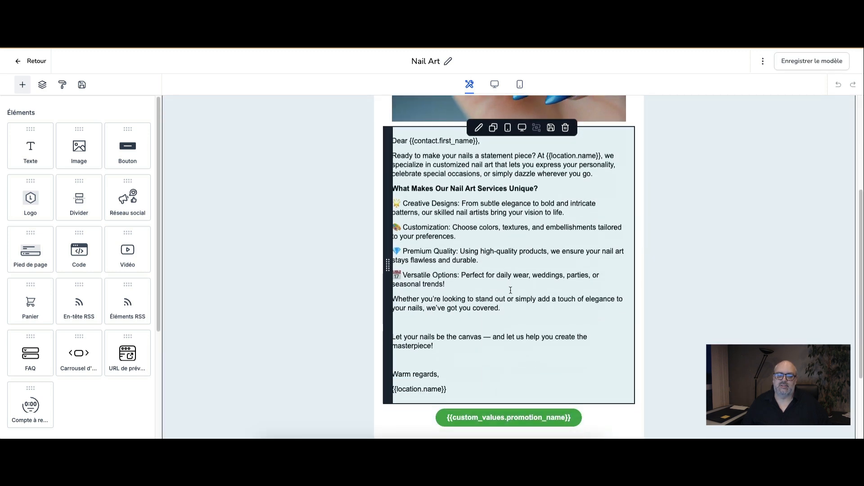
{"action": "scroll", "coordinate": [473, 261], "scroll_direction": "down", "scroll_amount": 3}
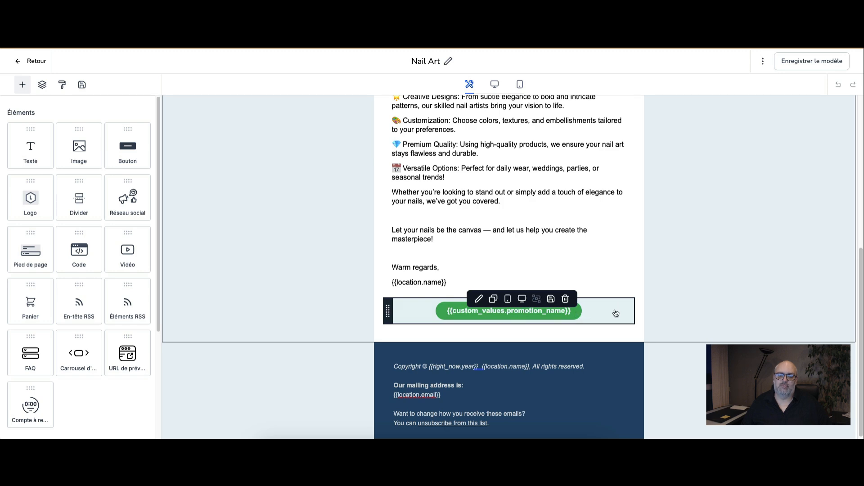
{"action": "scroll", "coordinate": [616, 312], "scroll_direction": "down", "scroll_amount": 1}
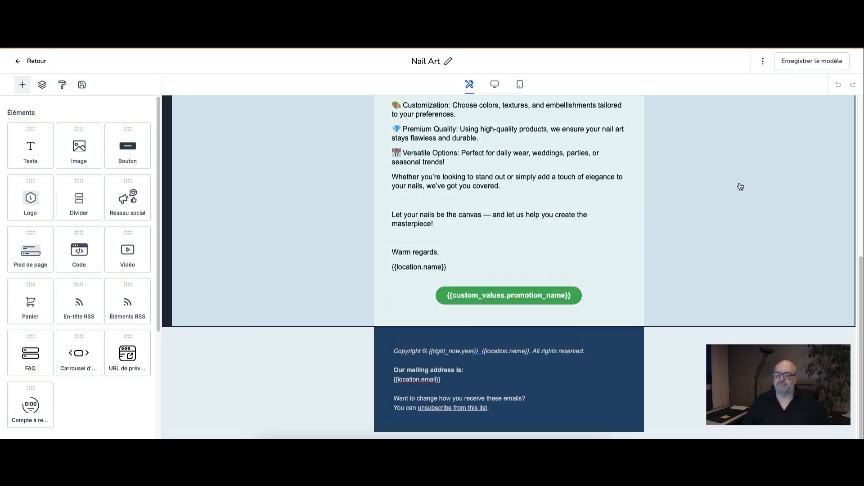
{"action": "scroll", "coordinate": [739, 188], "scroll_direction": "up", "scroll_amount": 5}
{"action": "scroll", "coordinate": [739, 187], "scroll_direction": "up", "scroll_amount": 3}
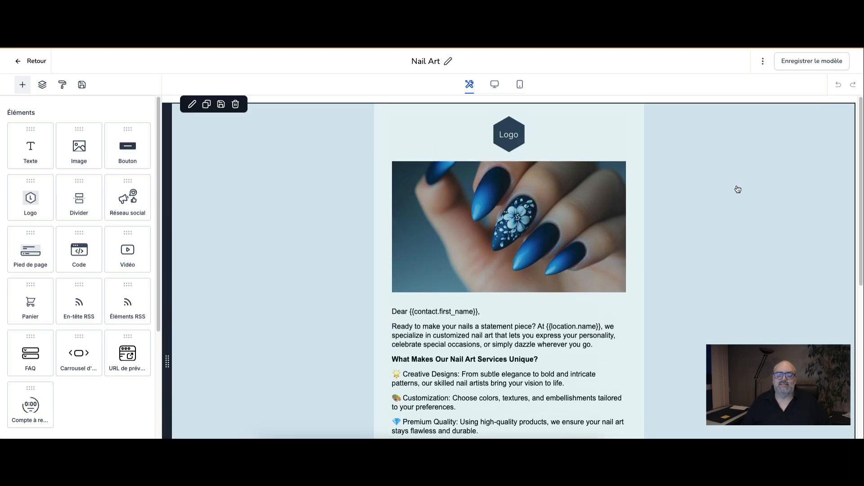
{"action": "scroll", "coordinate": [718, 261], "scroll_direction": "down", "scroll_amount": 3}
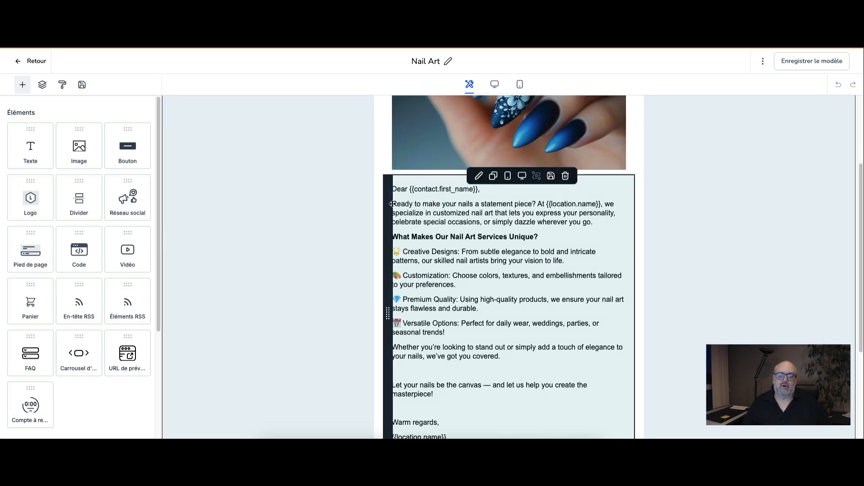
{"action": "left_click_drag", "start_coordinate": [394, 204], "coordinate": [470, 393]}
{"action": "key", "text": "BackSpace"}
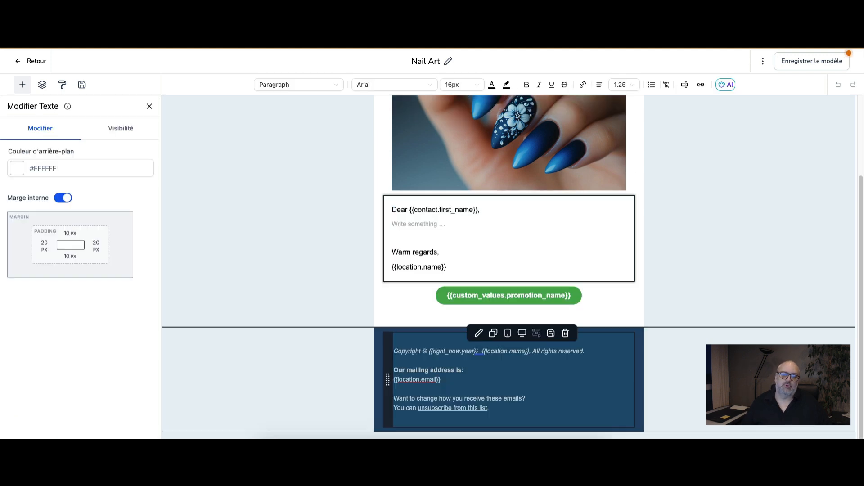
Step: Replace the word "Dear" in the greeting with "Bonjour", keeping the contact first-name placeholder
{"action": "double_click", "coordinate": [397, 210]}
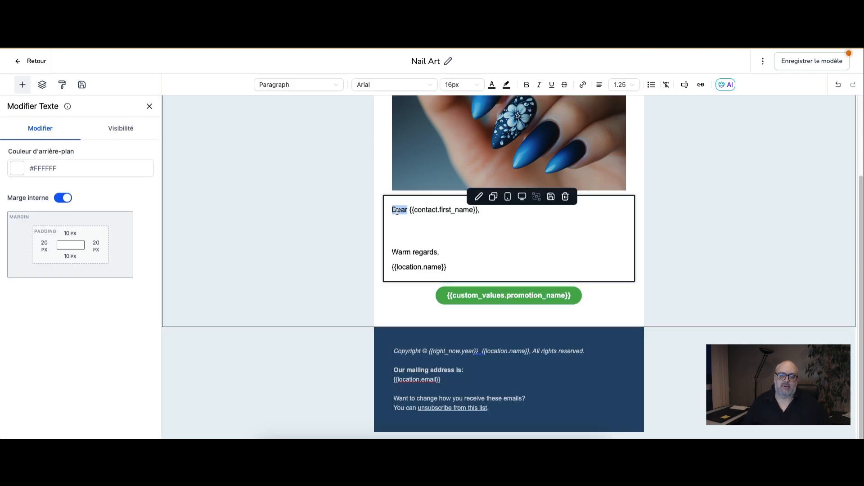
{"action": "type", "text": "Cher"}
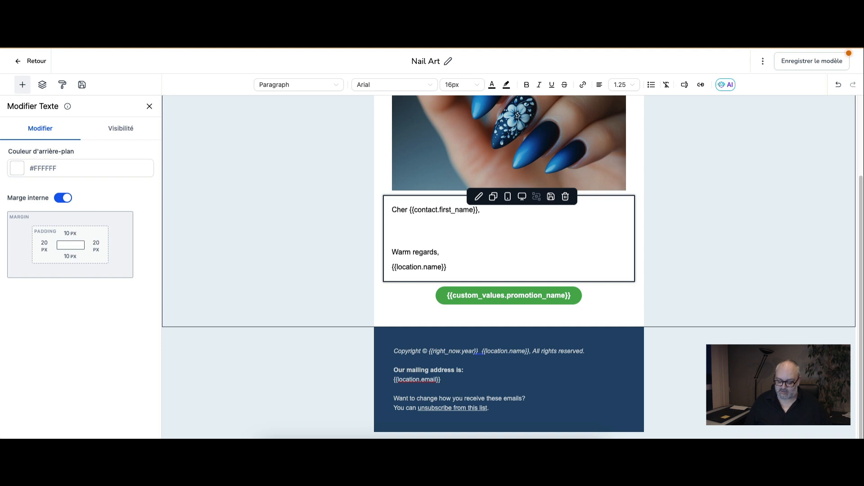
{"action": "double_click", "coordinate": [401, 209]}
{"action": "type", "text": "Bo"}
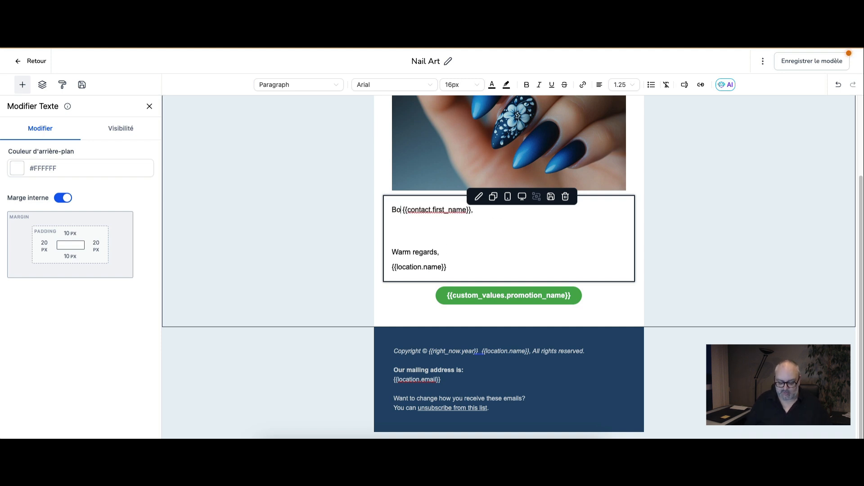
{"action": "type", "text": "njour"}
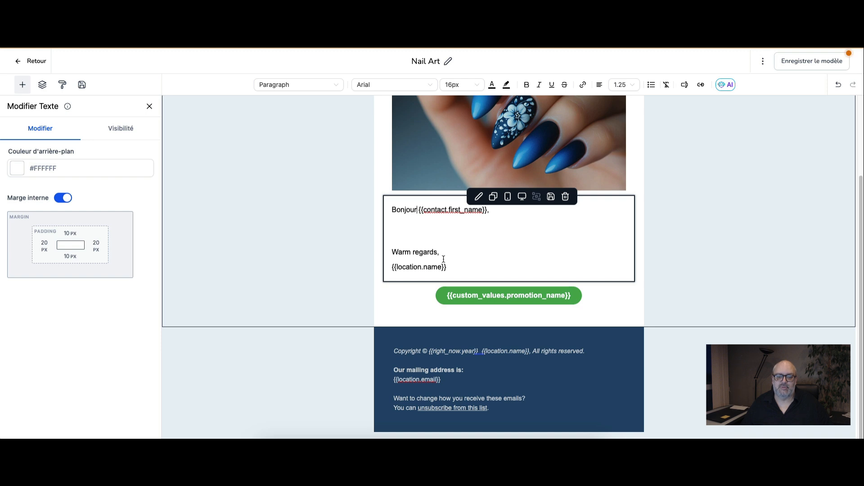
Step: Replace the "Warm regards" closing above the location name with "Chaleureusement"
{"action": "triple_click", "coordinate": [404, 252]}
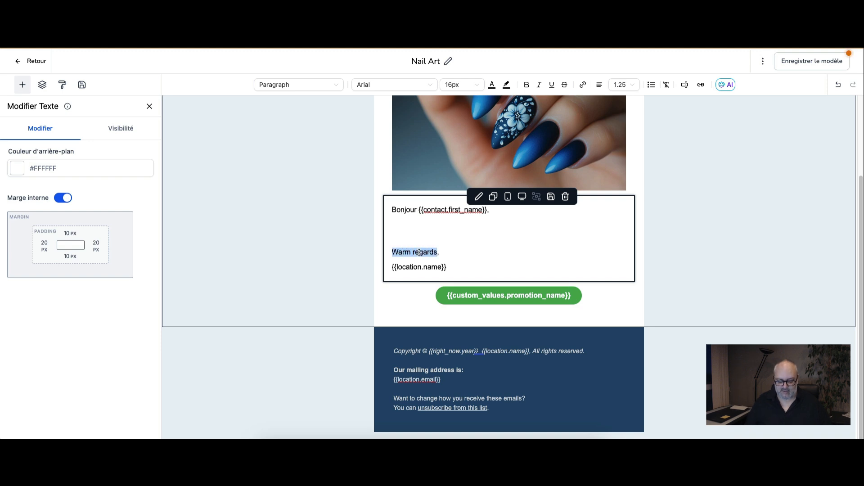
{"action": "type", "text": "Chaleureus"}
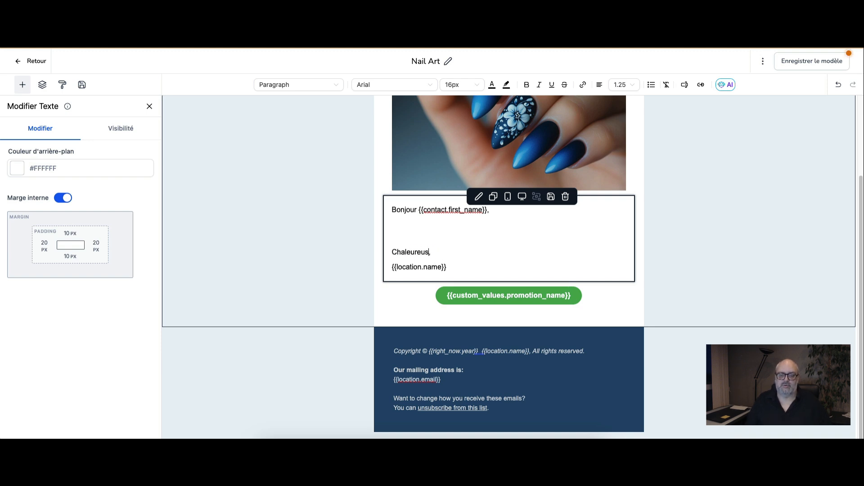
{"action": "type", "text": "ement"}
{"action": "left_click", "coordinate": [653, 386]}
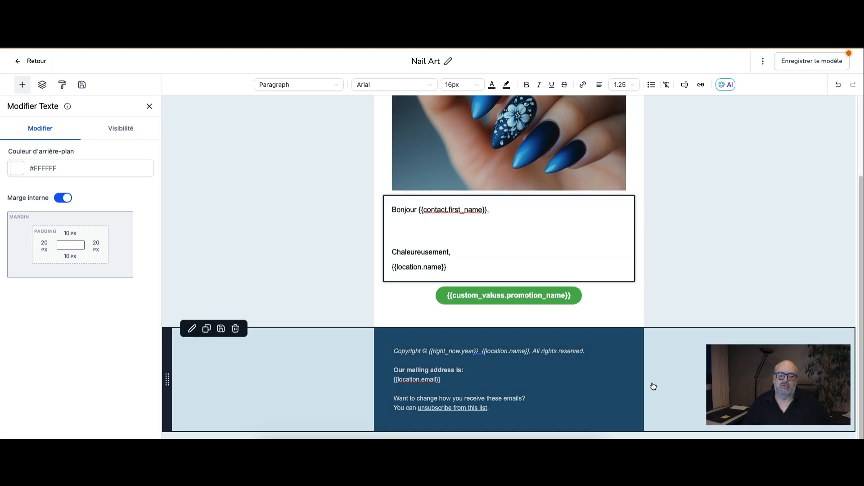
Step: Replace the placeholder logo at the head of the email with "Logo Les ongles.png" from the media library
{"action": "scroll", "coordinate": [691, 343], "scroll_direction": "up", "scroll_amount": 2}
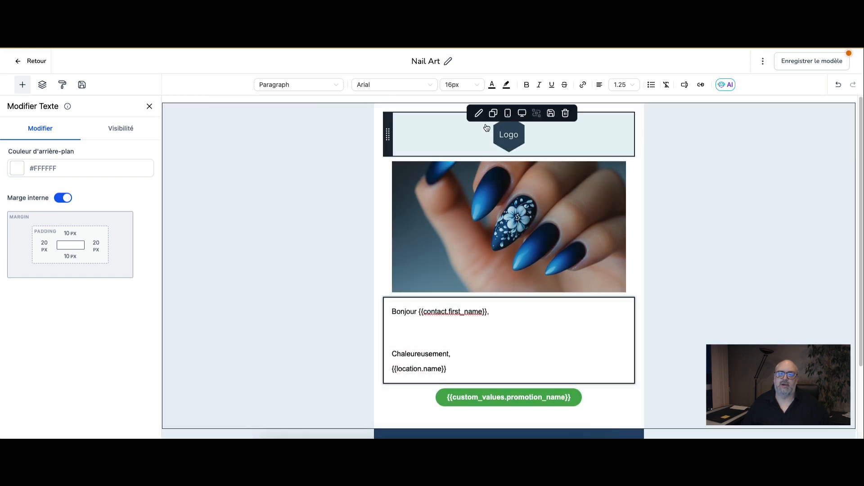
{"action": "left_click", "coordinate": [509, 135]}
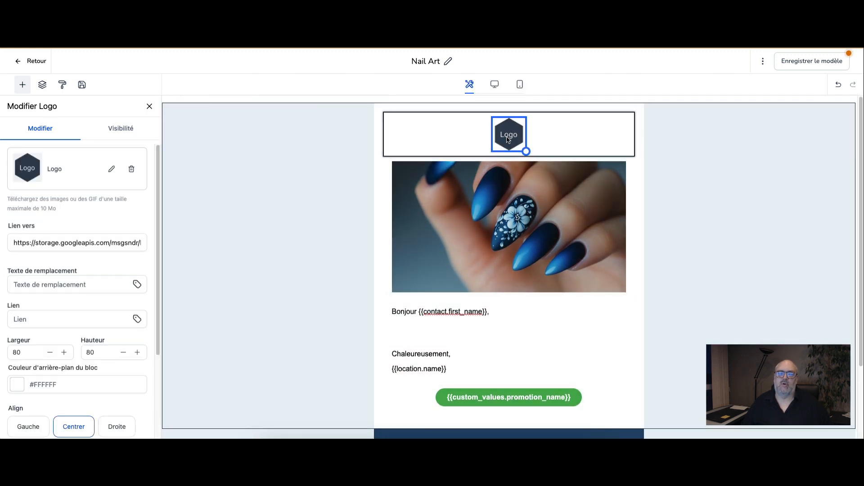
{"action": "left_click", "coordinate": [109, 170]}
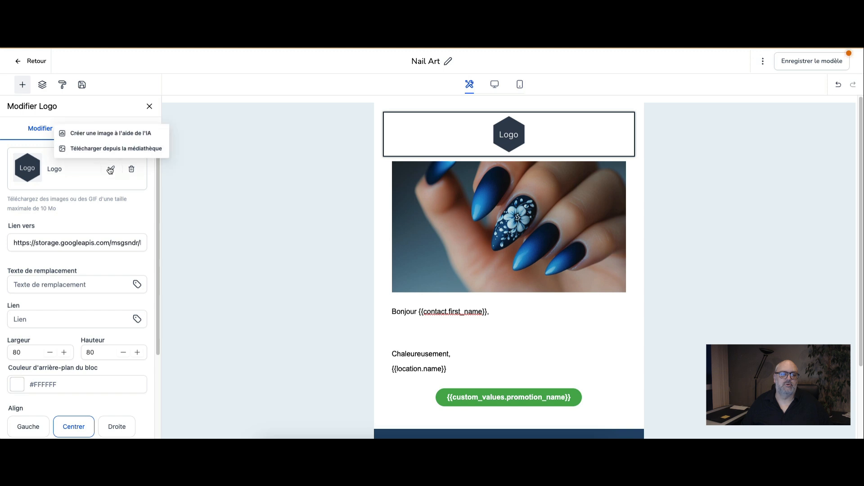
{"action": "left_click", "coordinate": [115, 155]}
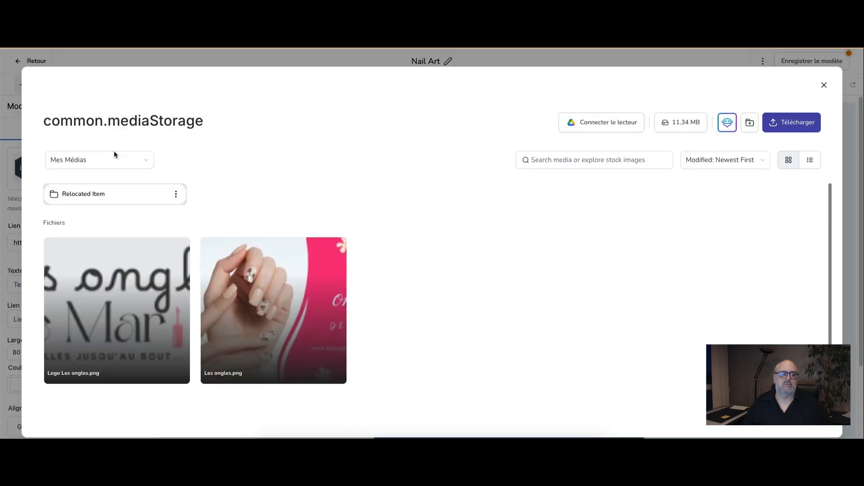
{"action": "left_click", "coordinate": [129, 294]}
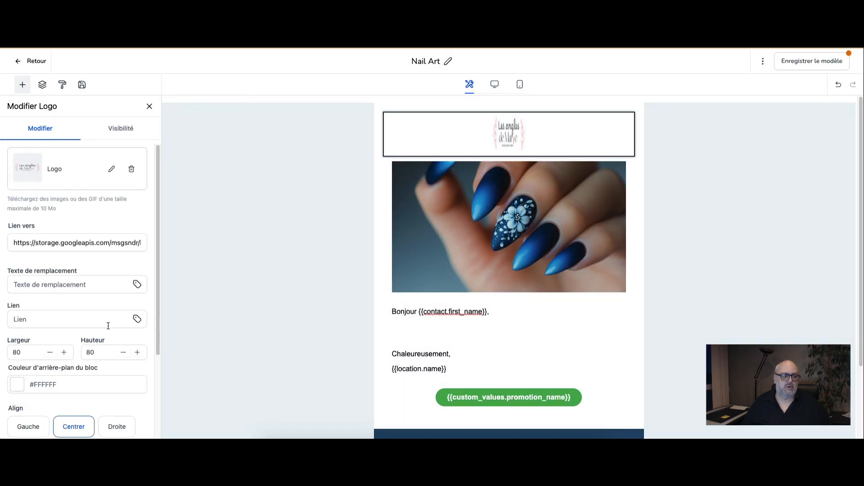
Step: Clear the logo's fixed width and height values so it uses its natural proportions
{"action": "left_click", "coordinate": [36, 352]}
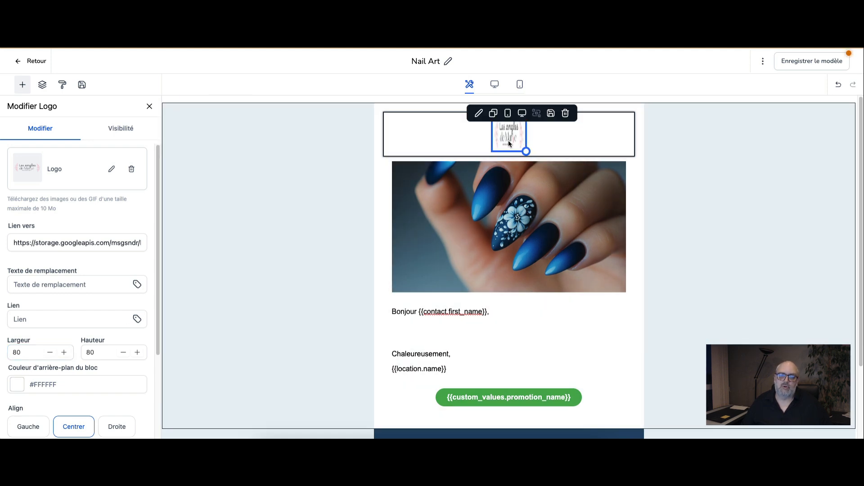
{"action": "left_click", "coordinate": [30, 352]}
{"action": "key", "text": "BackSpace"}
{"action": "key", "text": "BackSpace"}
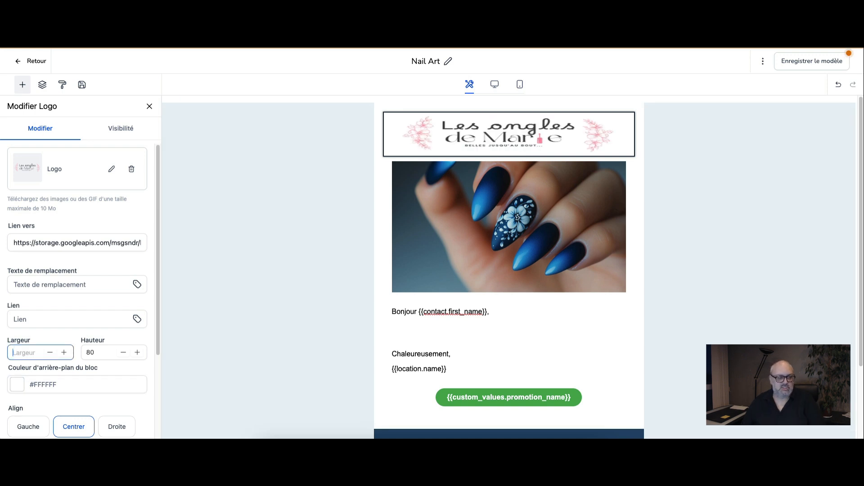
{"action": "left_click", "coordinate": [83, 353]}
{"action": "key", "text": "BackSpace"}
{"action": "key", "text": "BackSpace"}
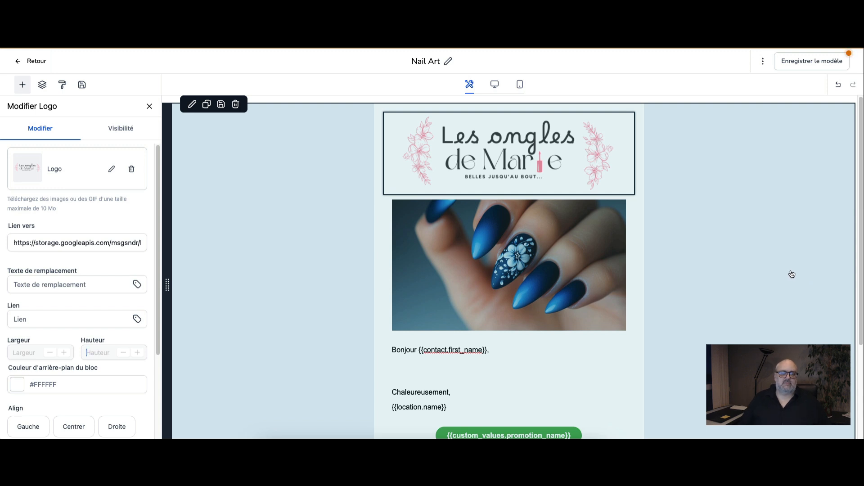
{"action": "left_click", "coordinate": [792, 275]}
{"action": "left_click", "coordinate": [410, 183]}
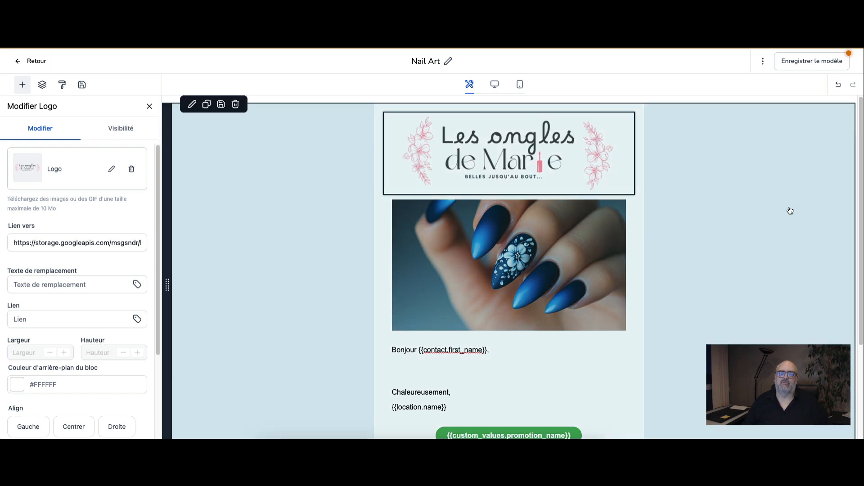
{"action": "left_click", "coordinate": [789, 209]}
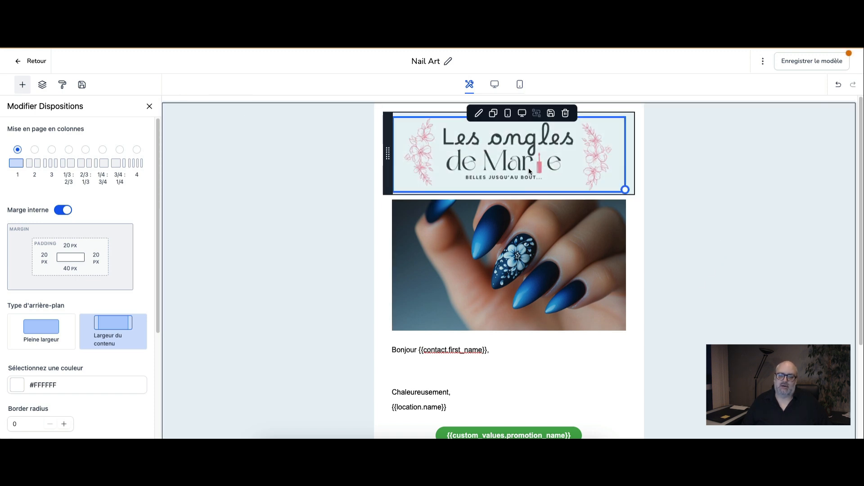
{"action": "scroll", "coordinate": [563, 306], "scroll_direction": "down", "scroll_amount": 3}
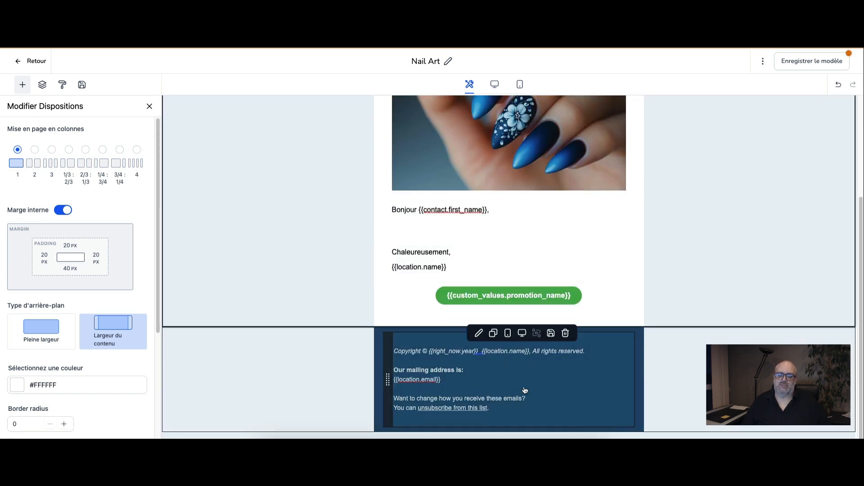
{"action": "scroll", "coordinate": [703, 237], "scroll_direction": "up", "scroll_amount": 3}
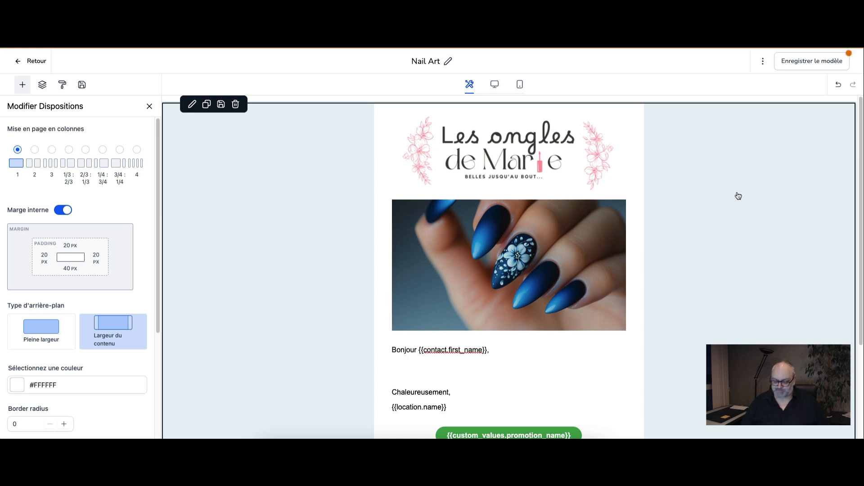
{"action": "left_click", "coordinate": [723, 303]}
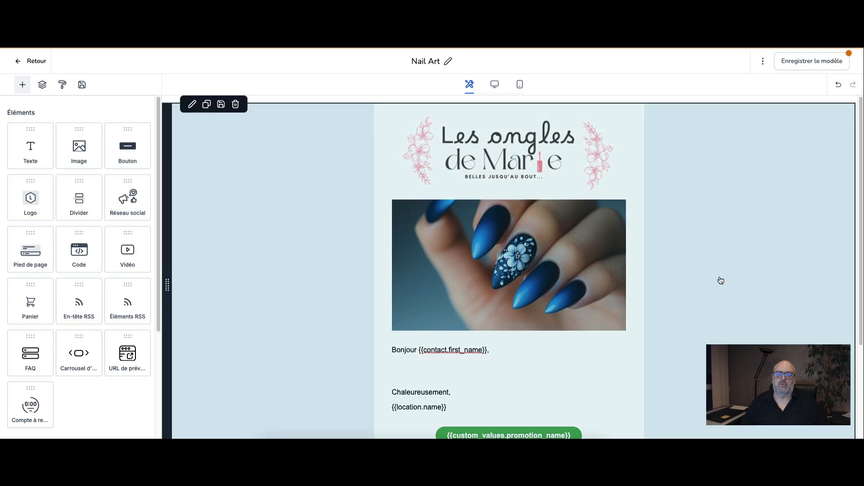
Step: Replace the footer question "Want to change how you receive these emails?" with "Vous ne voulez plus recevoir de nos nouvelles ?"
{"action": "scroll", "coordinate": [755, 200], "scroll_direction": "down", "scroll_amount": 3}
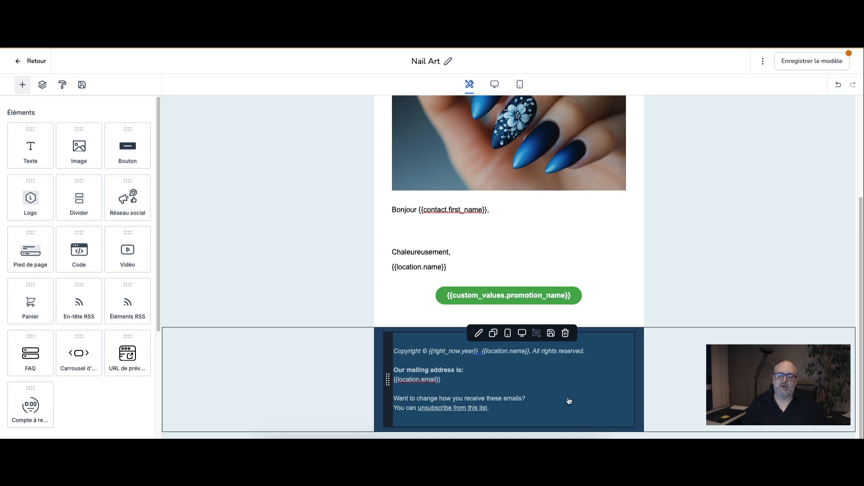
{"action": "left_click", "coordinate": [526, 400]}
{"action": "left_click_drag", "start_coordinate": [527, 401], "coordinate": [393, 402]}
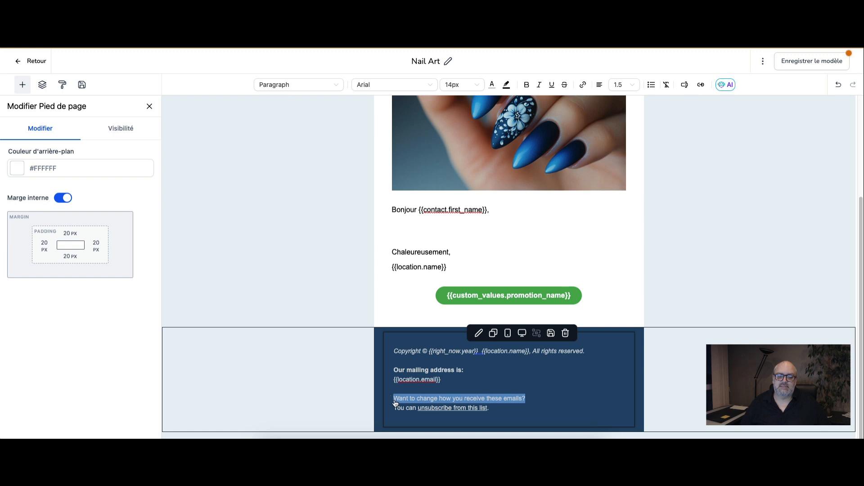
{"action": "type", "text": "Vous ne voulle"}
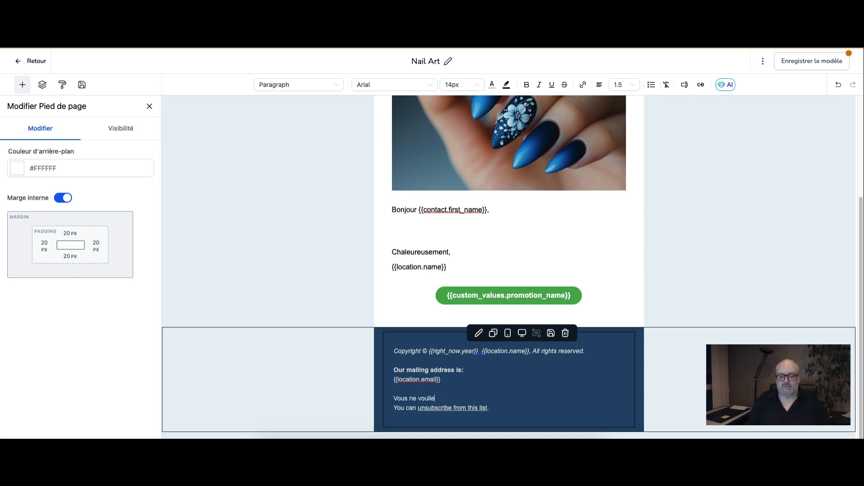
{"action": "key", "text": "BackSpace"}
{"action": "type", "text": "plus re"}
{"action": "type", "text": "cevo"}
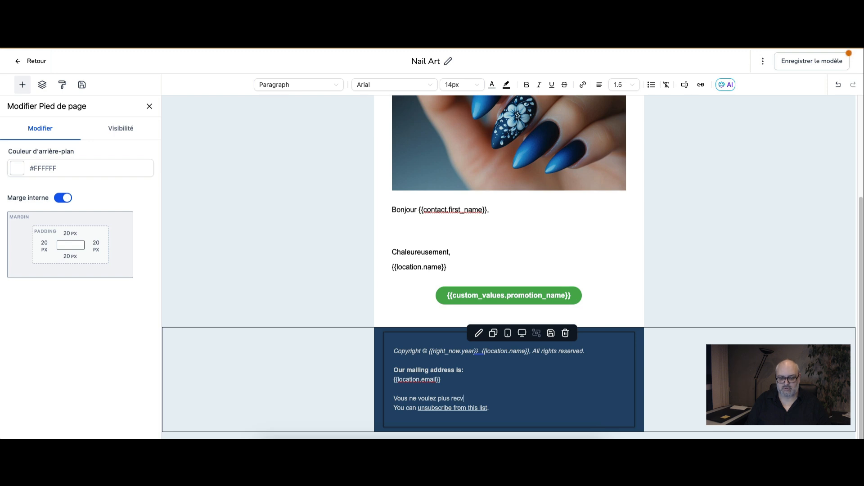
{"action": "type", "text": "ir de nos nouvelles ?"}
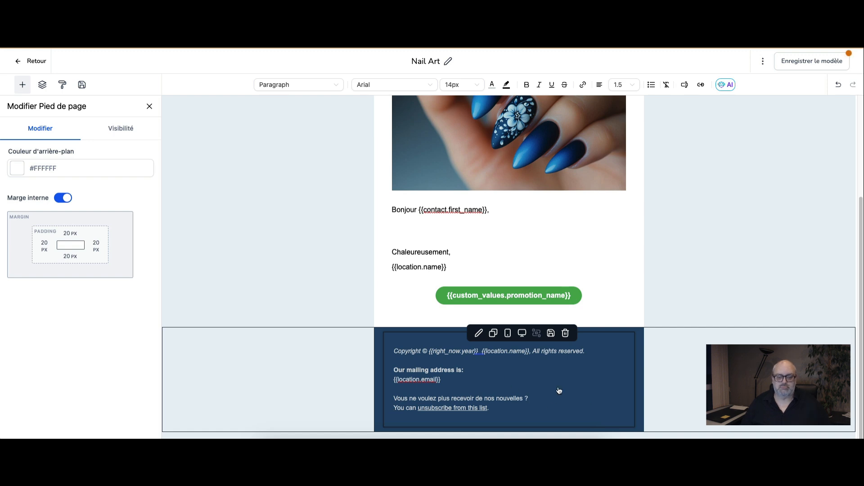
Step: Save the Nail Art template, leave the editor and show the email campaigns list
{"action": "scroll", "coordinate": [559, 390], "scroll_direction": "up", "scroll_amount": 3}
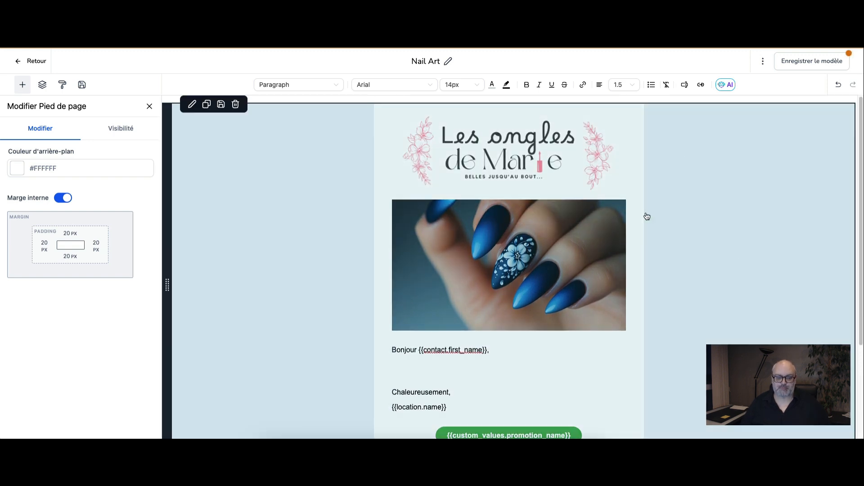
{"action": "scroll", "coordinate": [647, 216], "scroll_direction": "down", "scroll_amount": 3}
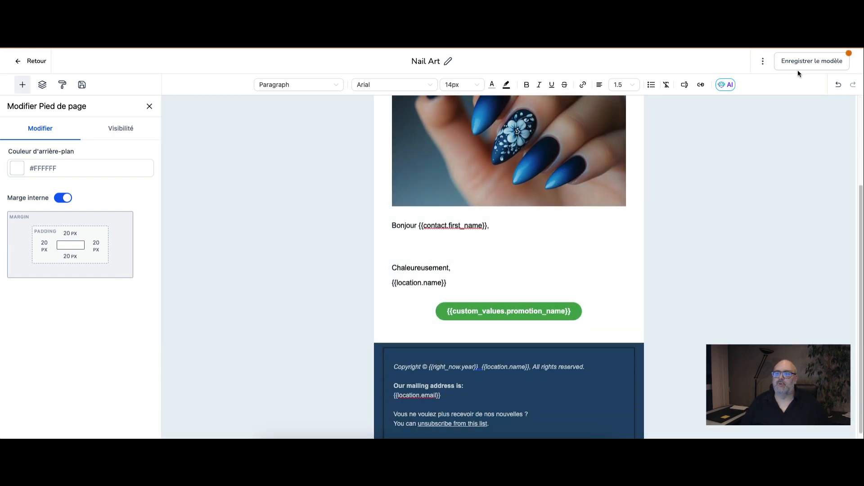
{"action": "left_click", "coordinate": [803, 67]}
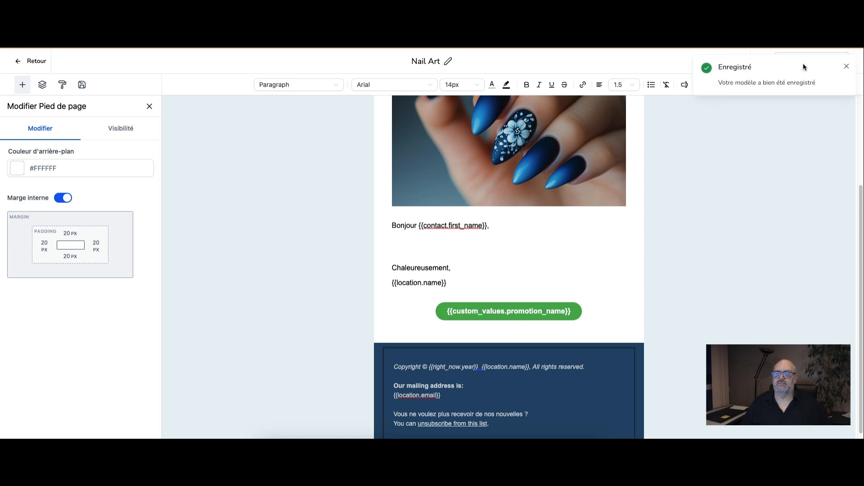
{"action": "left_click", "coordinate": [18, 61]}
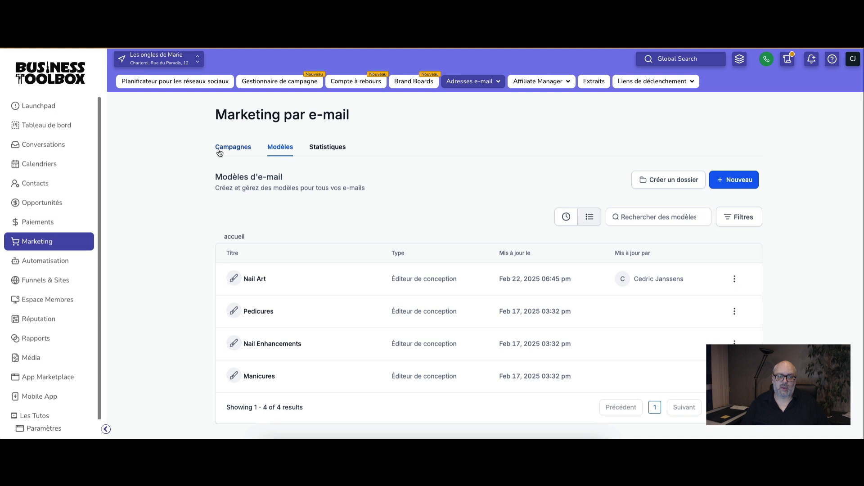
{"action": "left_click", "coordinate": [218, 151]}
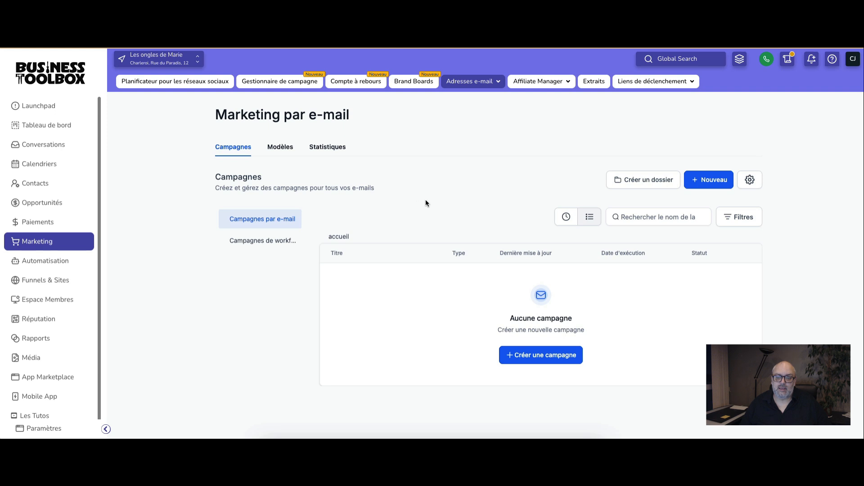
Step: Browse the library of marketing email templates for a new campaign, including additional templates, categories and tags, and close it
{"action": "left_click", "coordinate": [716, 184]}
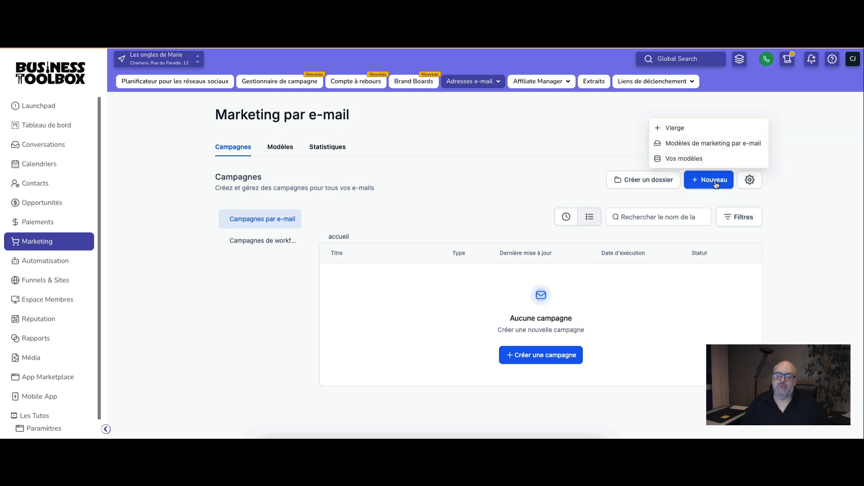
{"action": "left_click", "coordinate": [687, 147]}
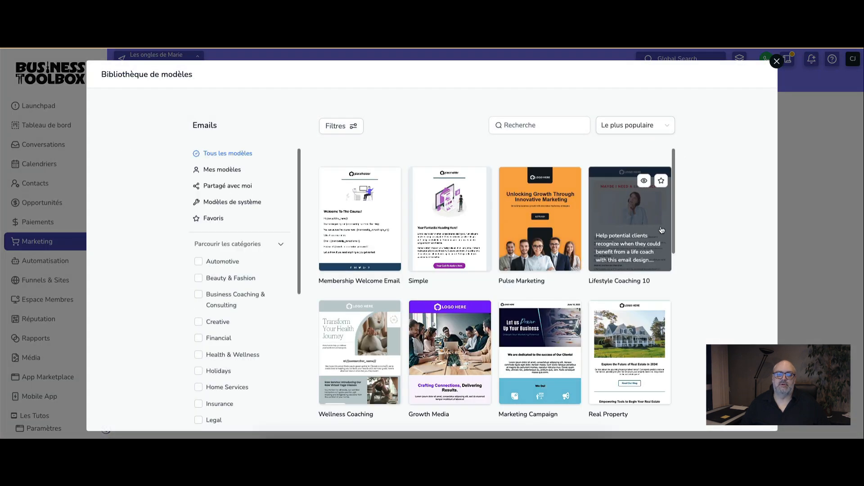
{"action": "scroll", "coordinate": [661, 230], "scroll_direction": "down", "scroll_amount": 10}
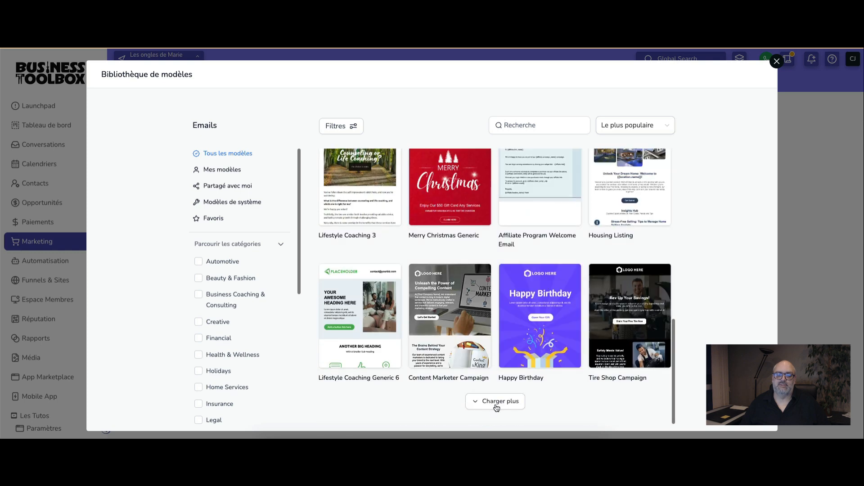
{"action": "left_click", "coordinate": [496, 401]}
{"action": "scroll", "coordinate": [564, 362], "scroll_direction": "down", "scroll_amount": 5}
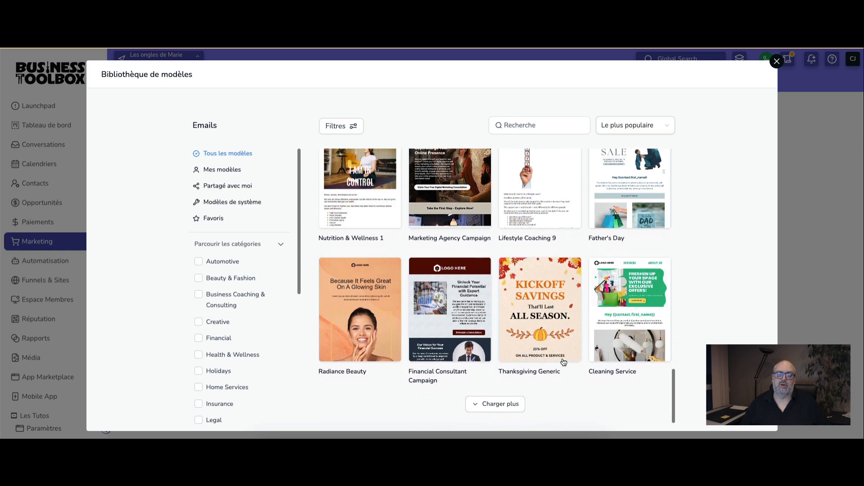
{"action": "scroll", "coordinate": [234, 339], "scroll_direction": "down", "scroll_amount": 1}
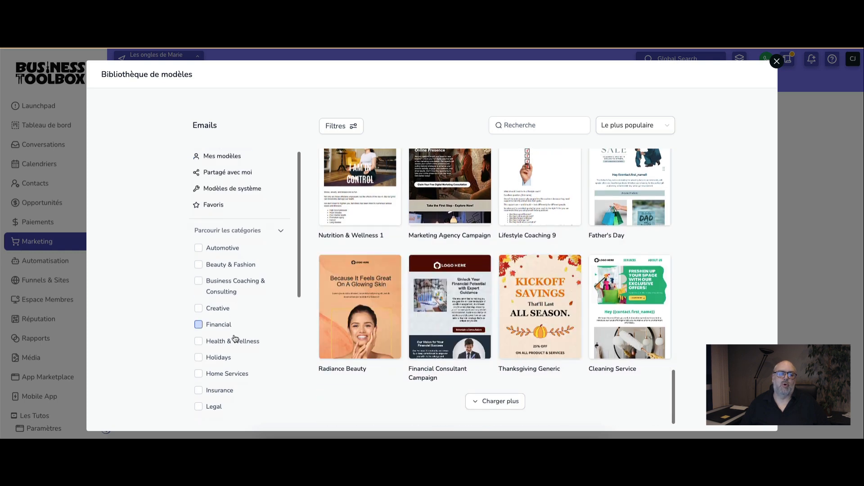
{"action": "scroll", "coordinate": [235, 339], "scroll_direction": "down", "scroll_amount": 5}
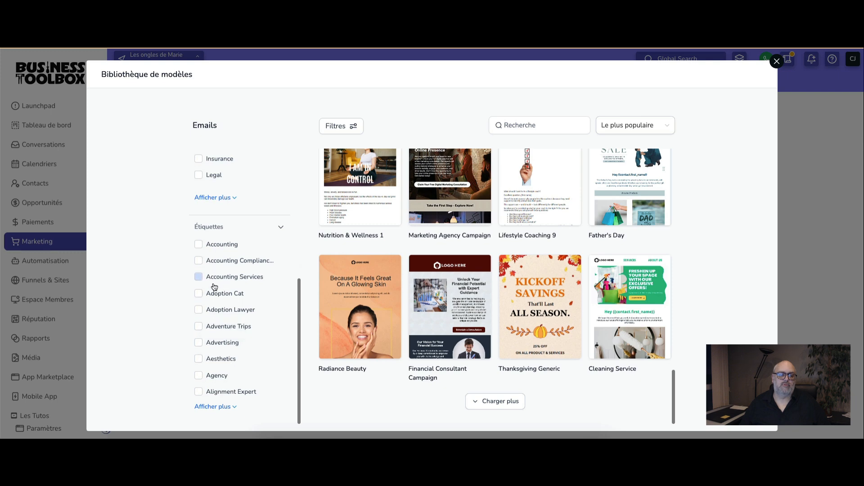
{"action": "left_click", "coordinate": [776, 62]}
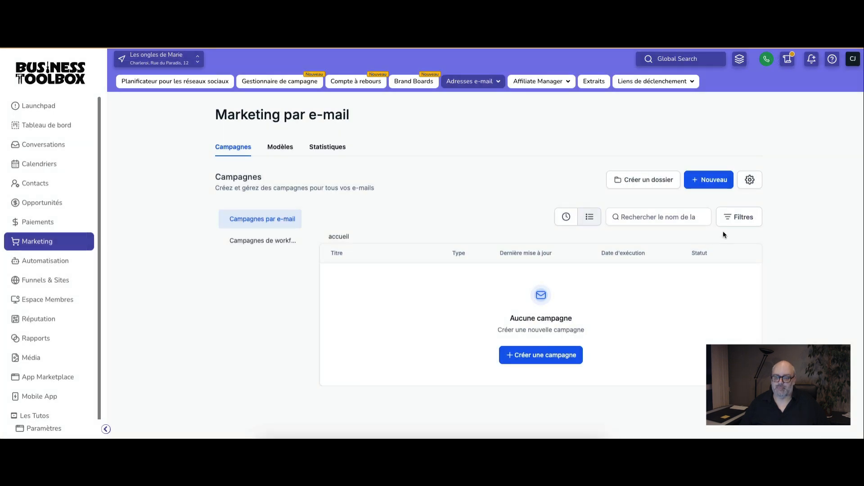
Step: Create a new email campaign from the saved Nail Art template
{"action": "left_click", "coordinate": [702, 182]}
{"action": "left_click", "coordinate": [689, 158]}
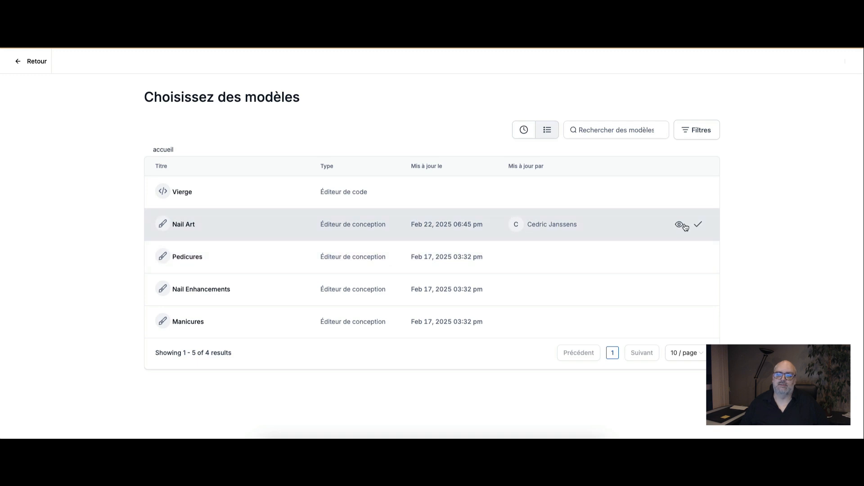
{"action": "left_click", "coordinate": [698, 224]}
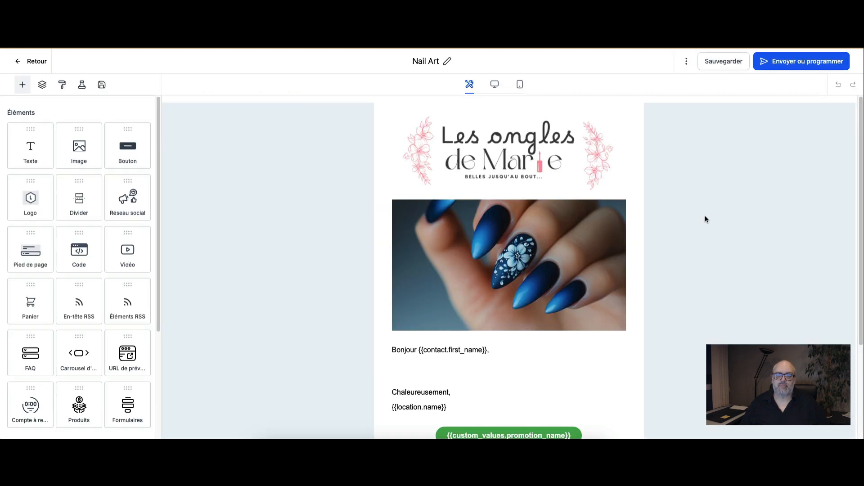
Step: Write "Voici la promotion du mois...." on the empty line between the greeting and the closing of the campaign email
{"action": "left_click", "coordinate": [718, 280]}
{"action": "scroll", "coordinate": [719, 281], "scroll_direction": "down", "scroll_amount": 1}
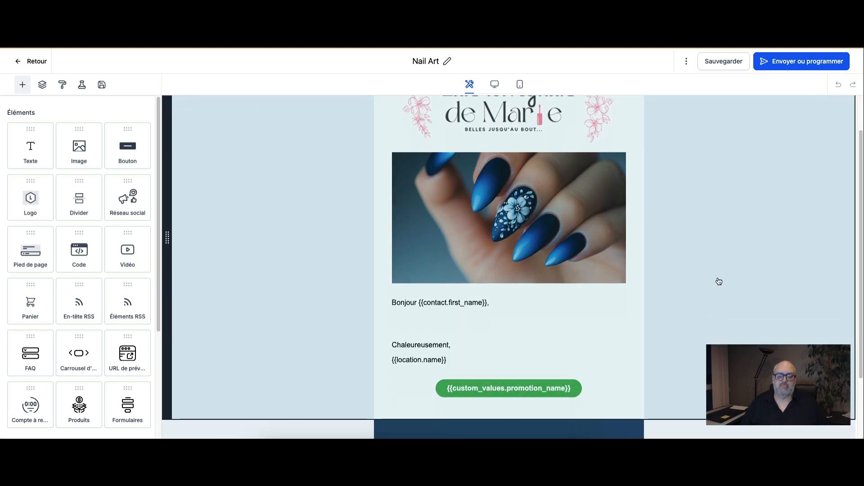
{"action": "scroll", "coordinate": [718, 281], "scroll_direction": "down", "scroll_amount": 1}
{"action": "left_click", "coordinate": [506, 298]}
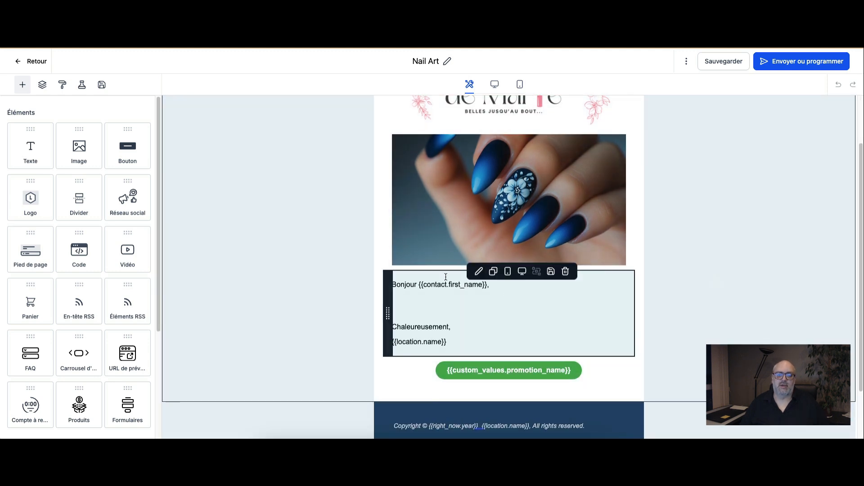
{"action": "left_click", "coordinate": [539, 217]}
{"action": "scroll", "coordinate": [539, 218], "scroll_direction": "up", "scroll_amount": 3}
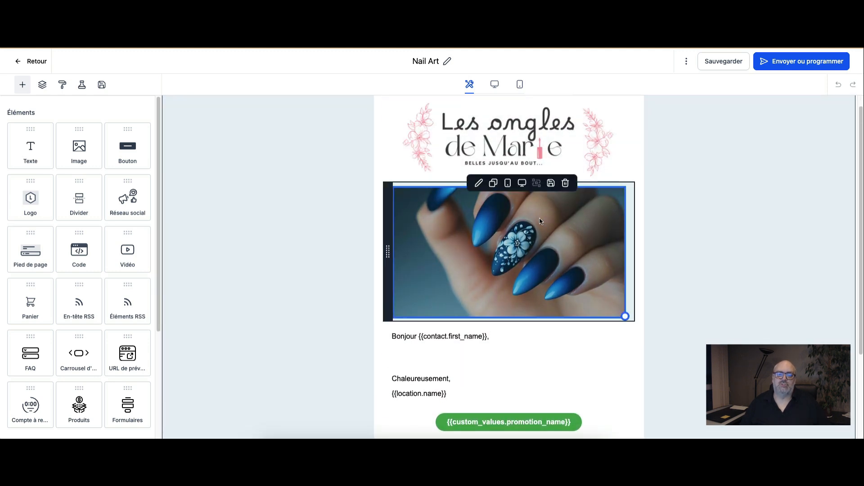
{"action": "scroll", "coordinate": [533, 252], "scroll_direction": "down", "scroll_amount": 2}
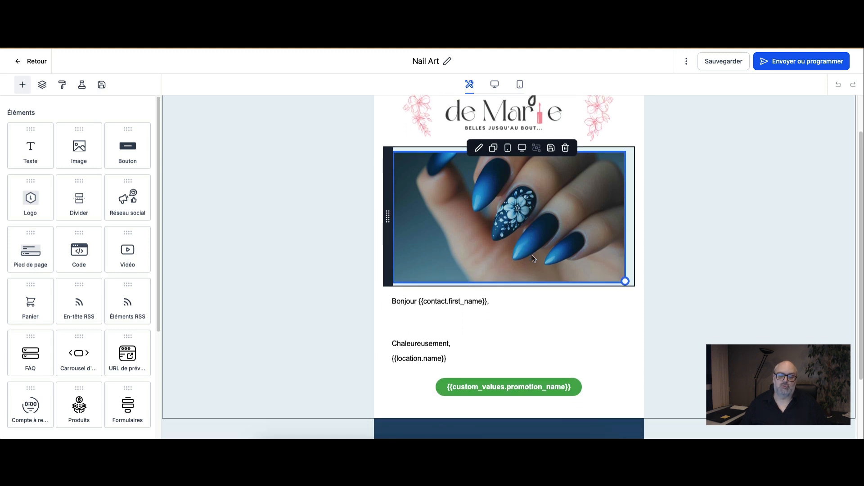
{"action": "scroll", "coordinate": [532, 258], "scroll_direction": "down", "scroll_amount": 2}
{"action": "left_click", "coordinate": [463, 284]}
{"action": "left_click", "coordinate": [407, 283]}
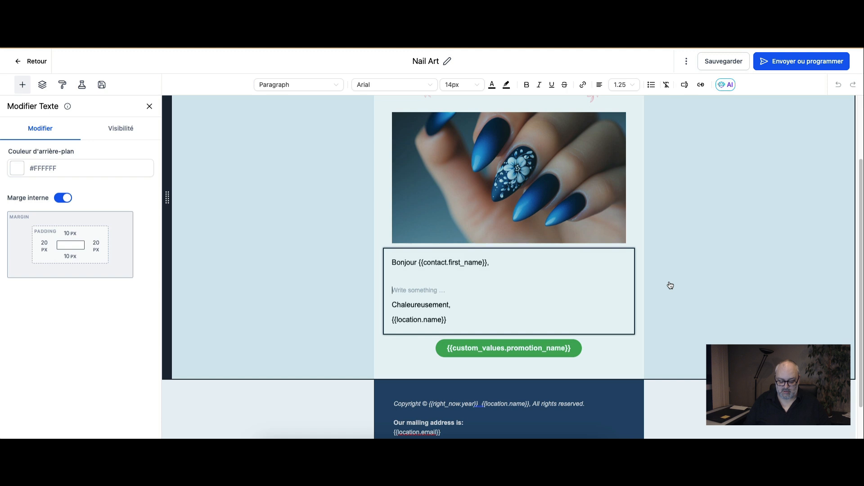
{"action": "type", "text": "Voici "}
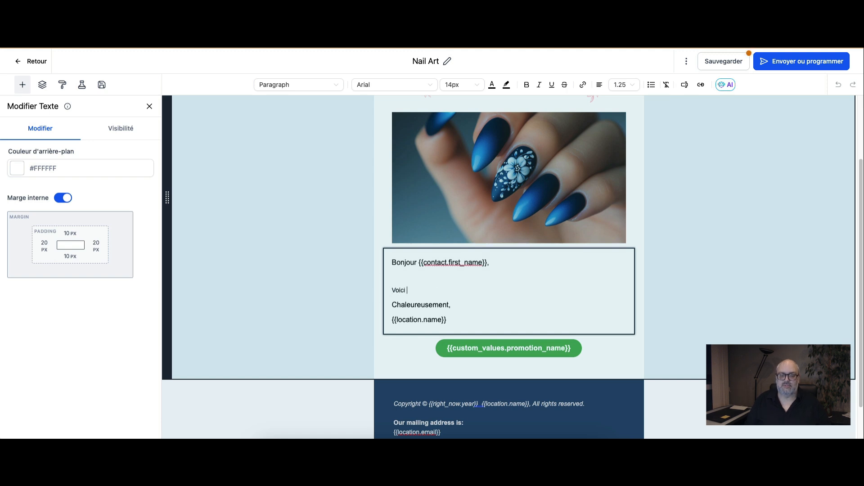
{"action": "type", "text": "la promotio"}
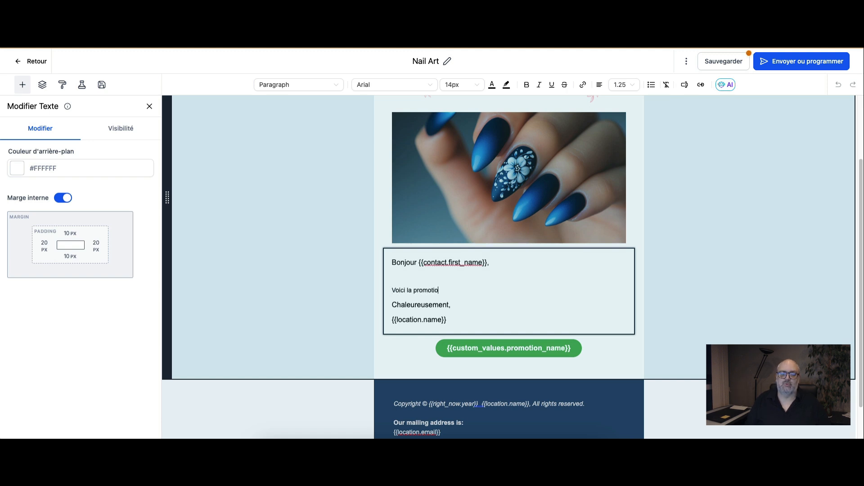
{"action": "type", "text": "n du mois...."}
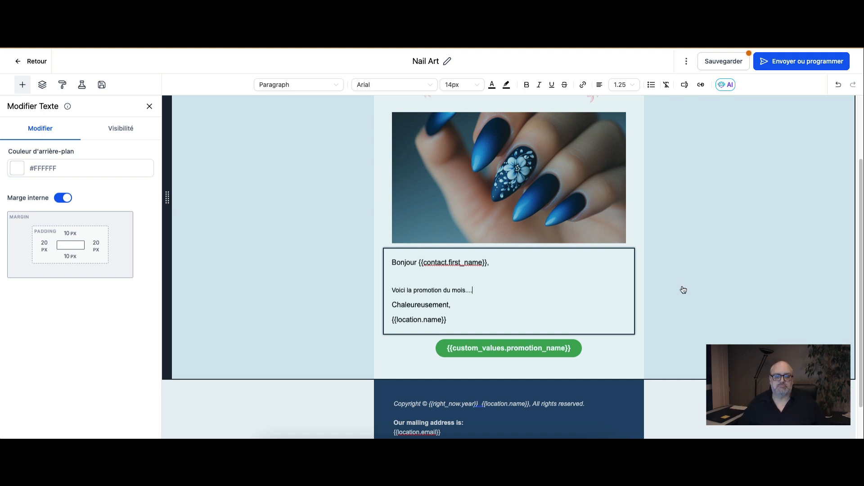
Step: Leave the Nail Art campaign editor and discard the unsaved changes
{"action": "scroll", "coordinate": [679, 289], "scroll_direction": "up", "scroll_amount": 2}
{"action": "scroll", "coordinate": [622, 282], "scroll_direction": "up", "scroll_amount": 1}
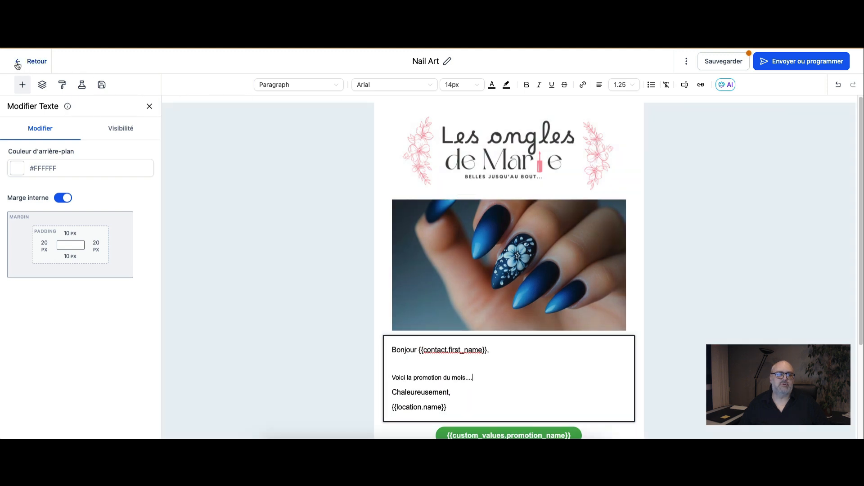
{"action": "left_click", "coordinate": [17, 64]}
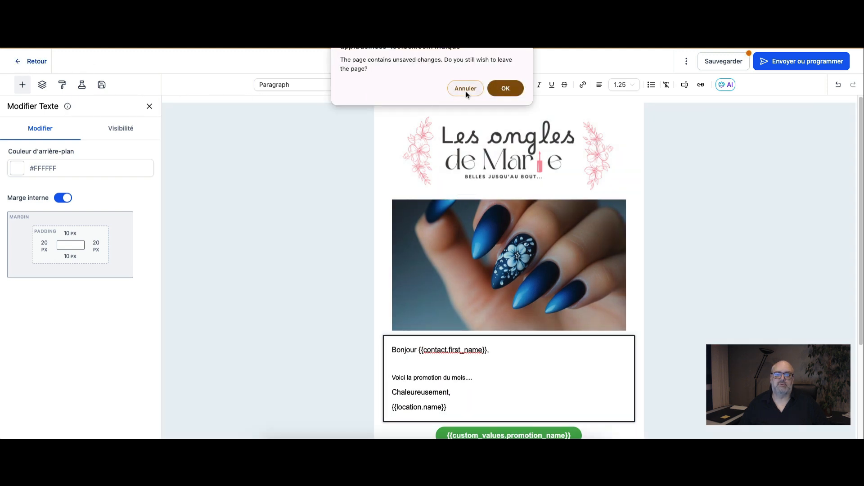
{"action": "left_click", "coordinate": [505, 89]}
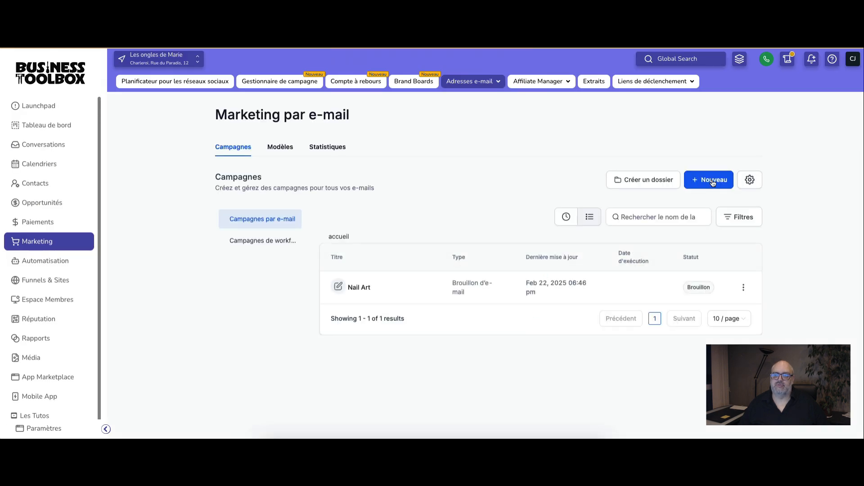
Step: Create another email campaign from a blank template using the visual design editor
{"action": "left_click", "coordinate": [712, 181]}
{"action": "left_click", "coordinate": [679, 130]}
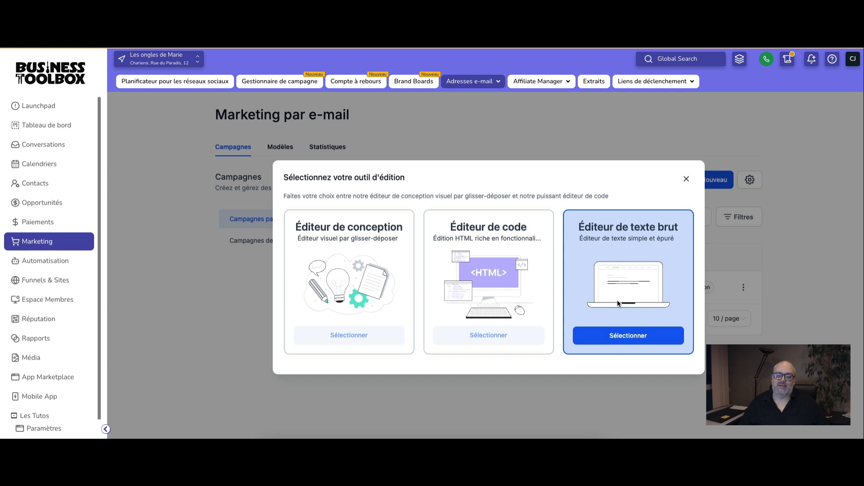
{"action": "left_click", "coordinate": [348, 338]}
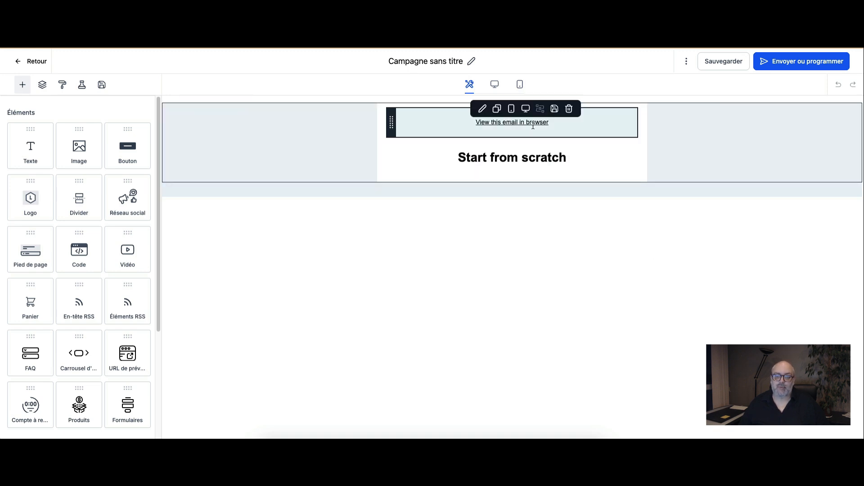
Step: Delete the "View this email in browser" block and the "Start from scratch" heading block from the blank email
{"action": "left_click", "coordinate": [559, 126]}
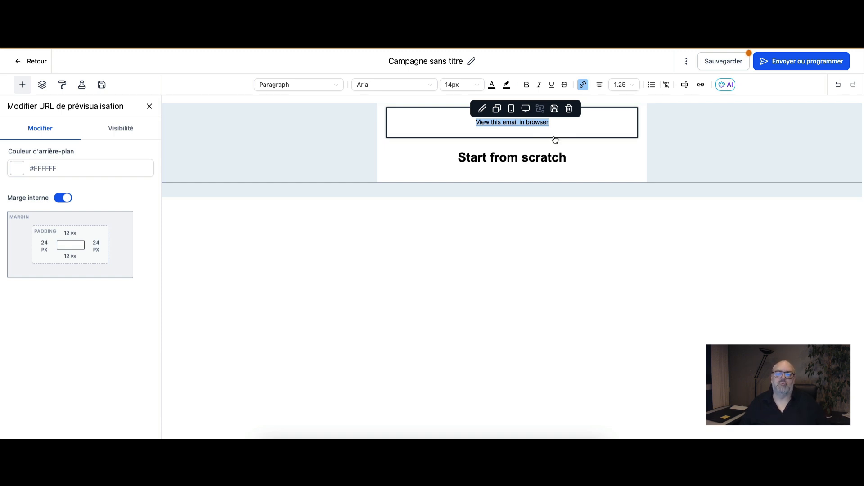
{"action": "left_click", "coordinate": [570, 111]}
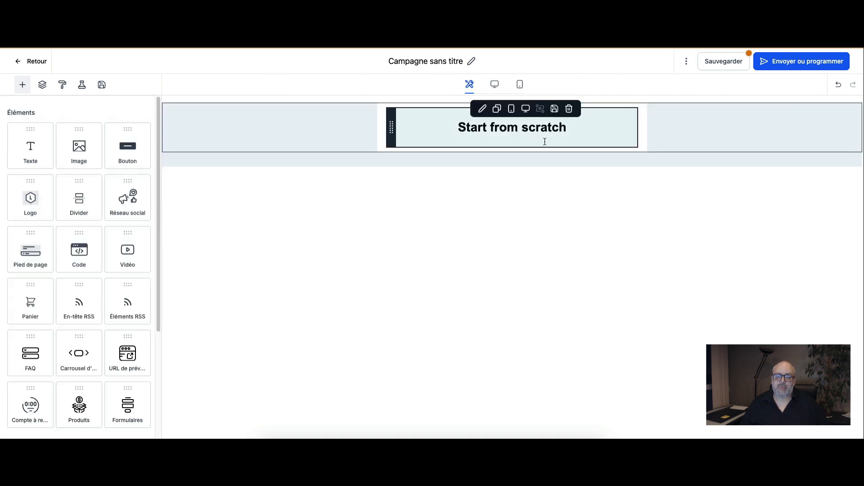
{"action": "left_click", "coordinate": [514, 132]}
{"action": "key", "text": "ctrl+a"}
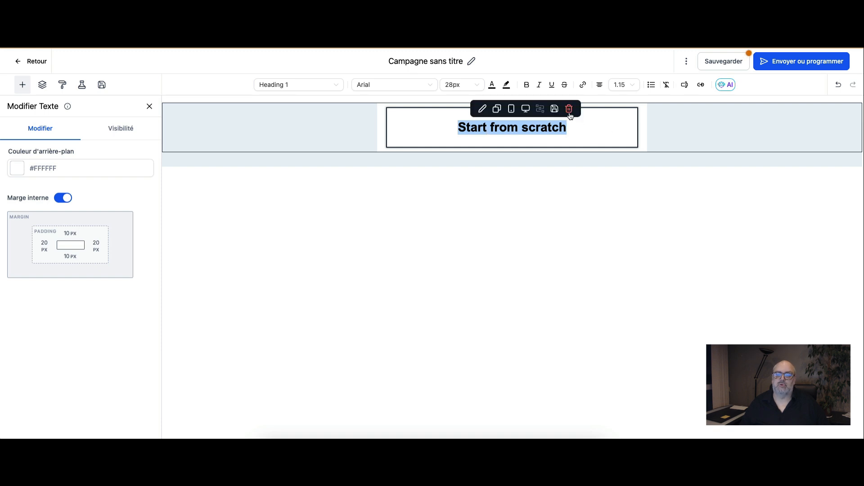
{"action": "left_click", "coordinate": [570, 110]}
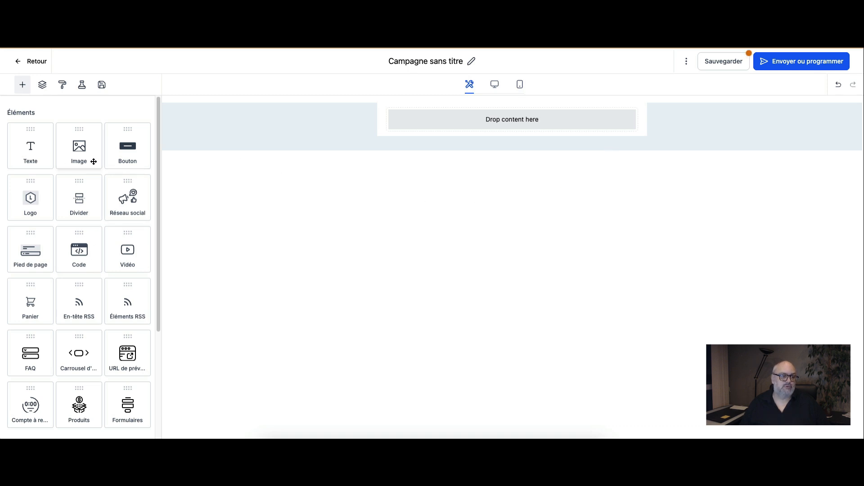
Step: Add a text block to the empty content area and replace its heading with "Bonjour"
{"action": "scroll", "coordinate": [85, 315], "scroll_direction": "down", "scroll_amount": 4}
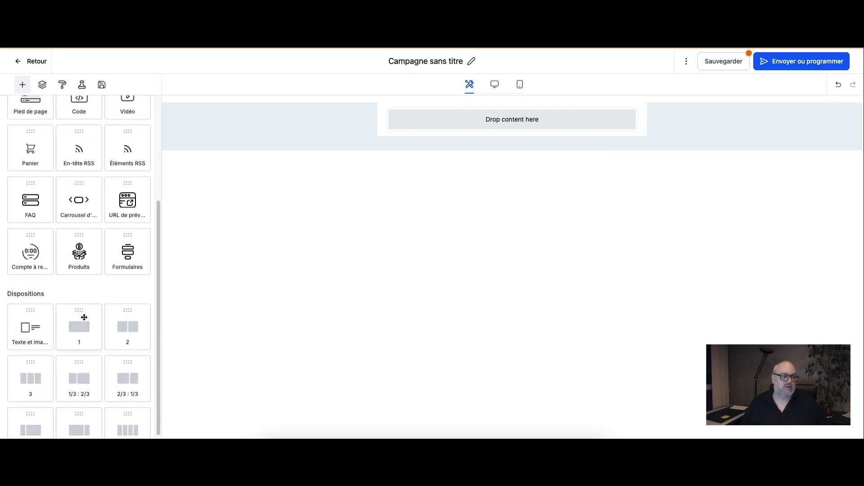
{"action": "scroll", "coordinate": [121, 401], "scroll_direction": "up", "scroll_amount": 3}
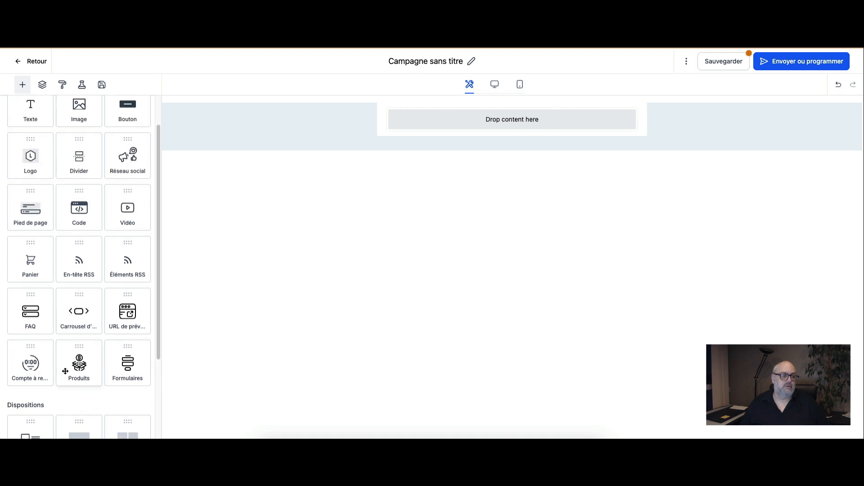
{"action": "scroll", "coordinate": [75, 346], "scroll_direction": "up", "scroll_amount": 1}
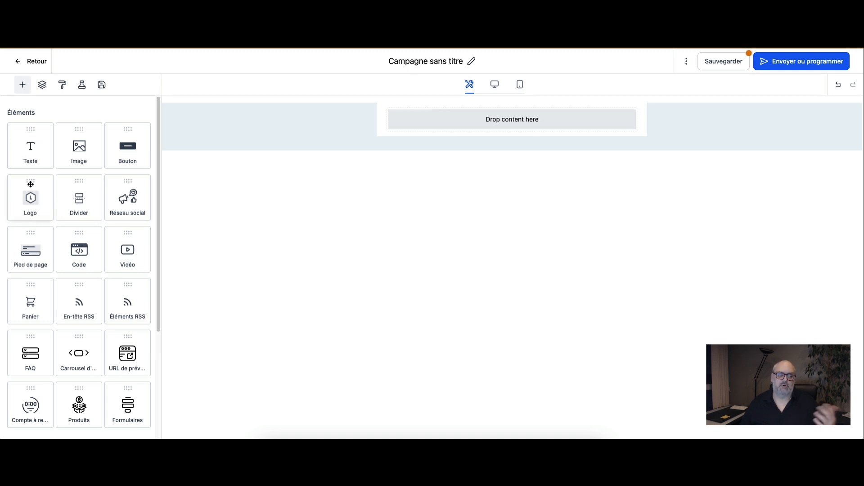
{"action": "left_click_drag", "start_coordinate": [33, 148], "coordinate": [536, 116]}
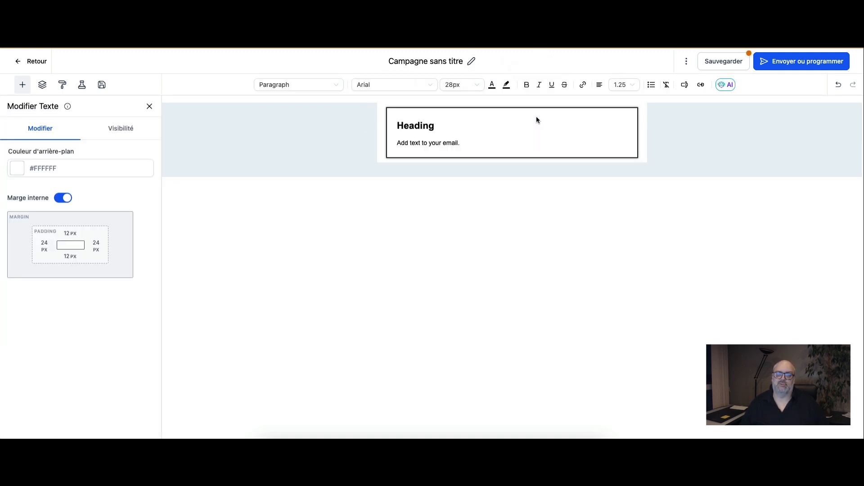
{"action": "double_click", "coordinate": [423, 126]}
{"action": "type", "text": "Bonjour"}
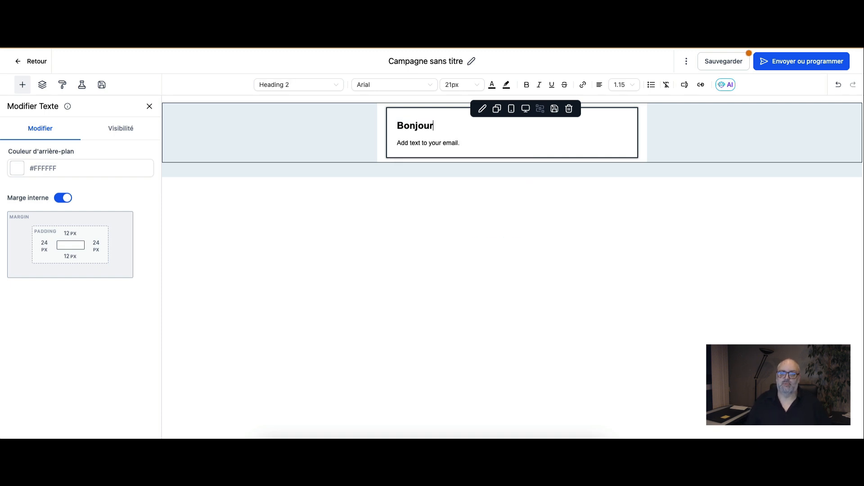
Step: Insert the contact's Prénom custom value after "Bonjour" in the heading, separated by a space
{"action": "left_click", "coordinate": [431, 144]}
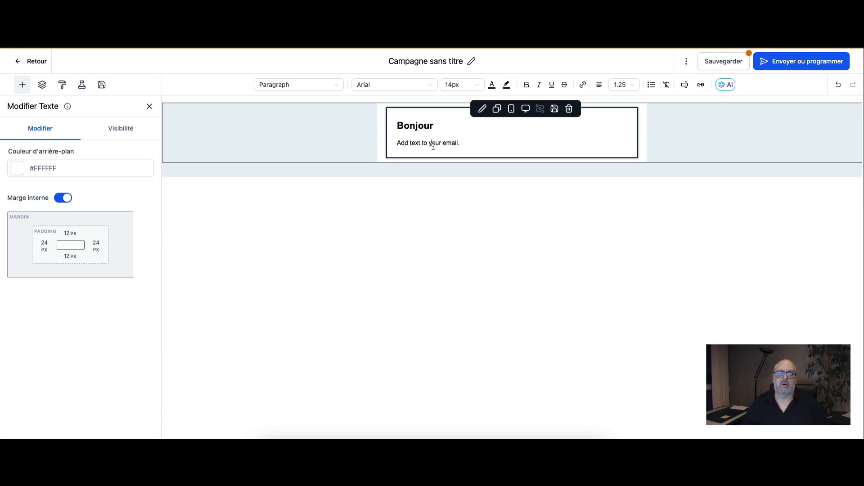
{"action": "left_click", "coordinate": [448, 126]}
{"action": "left_click", "coordinate": [684, 85]}
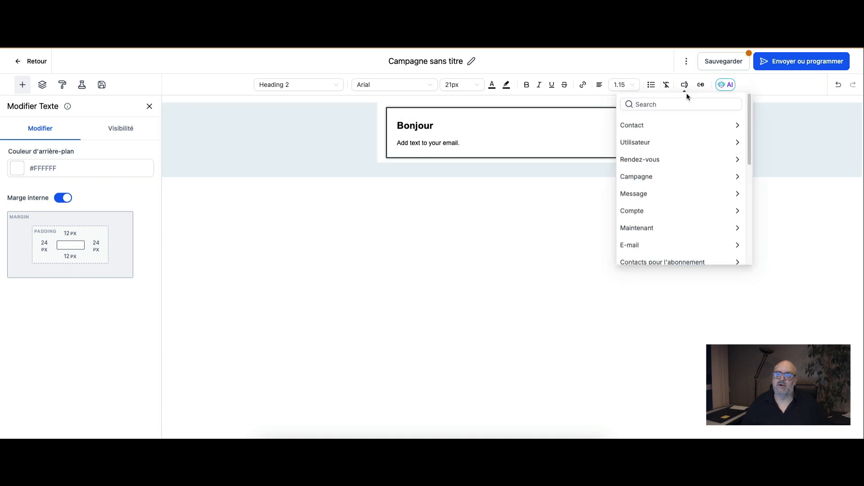
{"action": "left_click", "coordinate": [682, 126]}
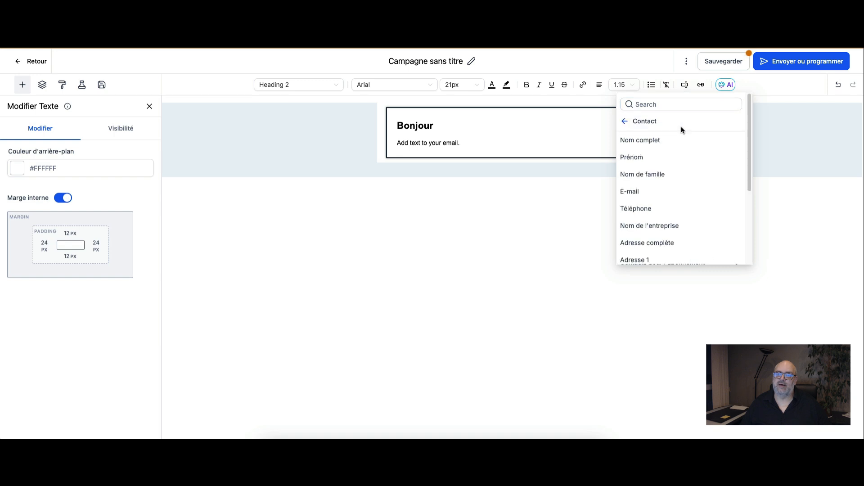
{"action": "left_click", "coordinate": [653, 157]}
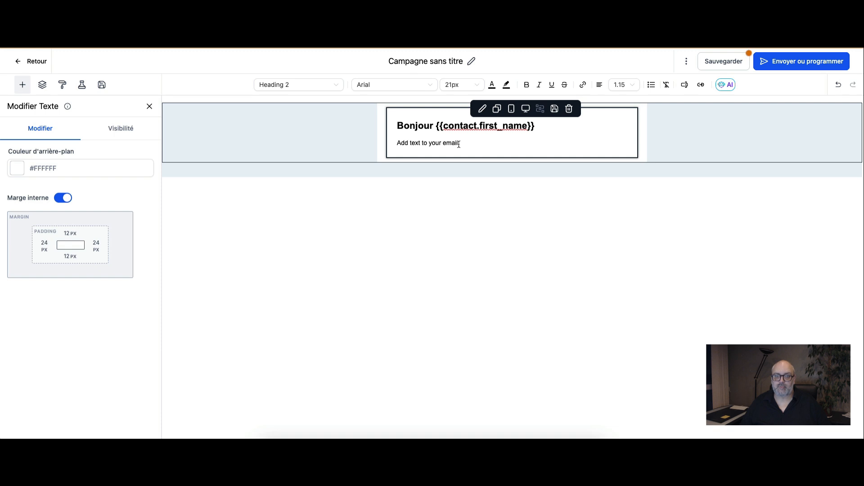
Step: Replace the placeholder paragraph with "Nous voici un nouveau mois, c'est le moment de vous parler de....." and add an empty line below it
{"action": "left_click_drag", "start_coordinate": [459, 144], "coordinate": [393, 144]}
{"action": "type", "text": "N"}
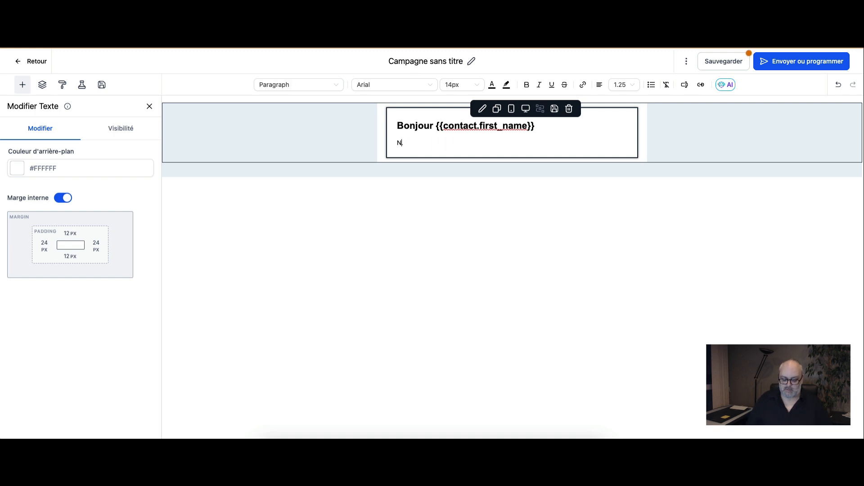
{"action": "type", "text": "ous voici "}
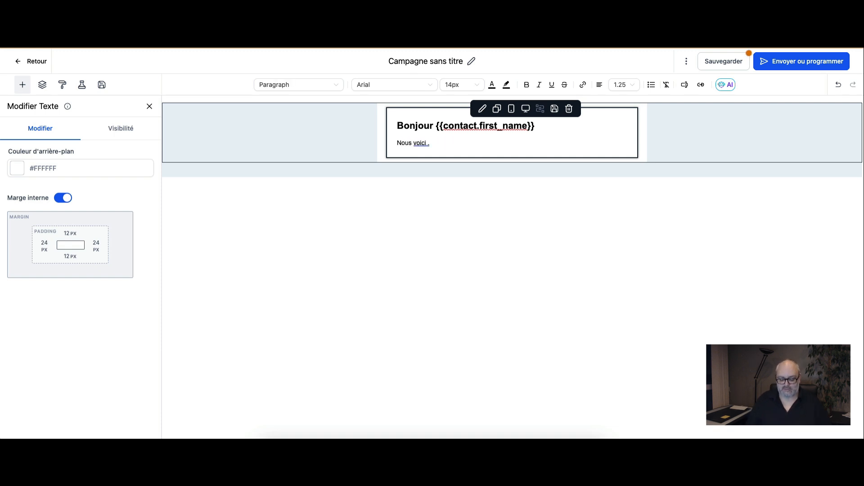
{"action": "type", "text": "u"}
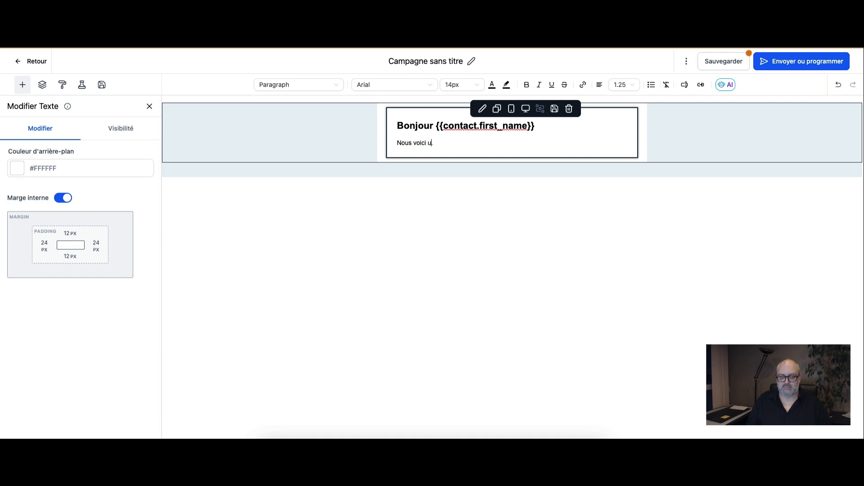
{"action": "type", "text": "n nouveau mois"}
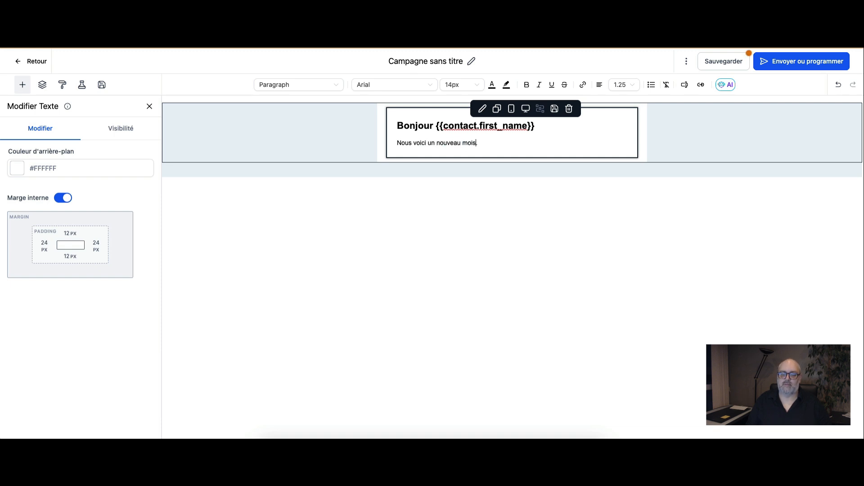
{"action": "type", "text": ", c'est le mo"}
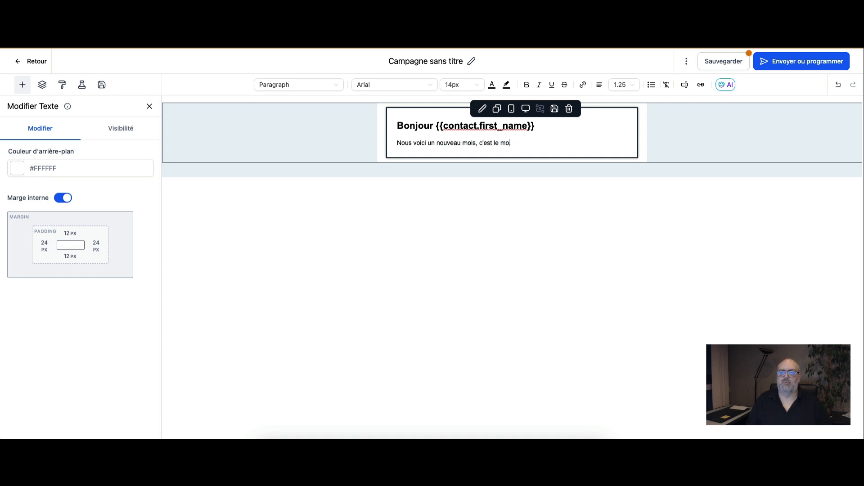
{"action": "type", "text": "ment de vous p"}
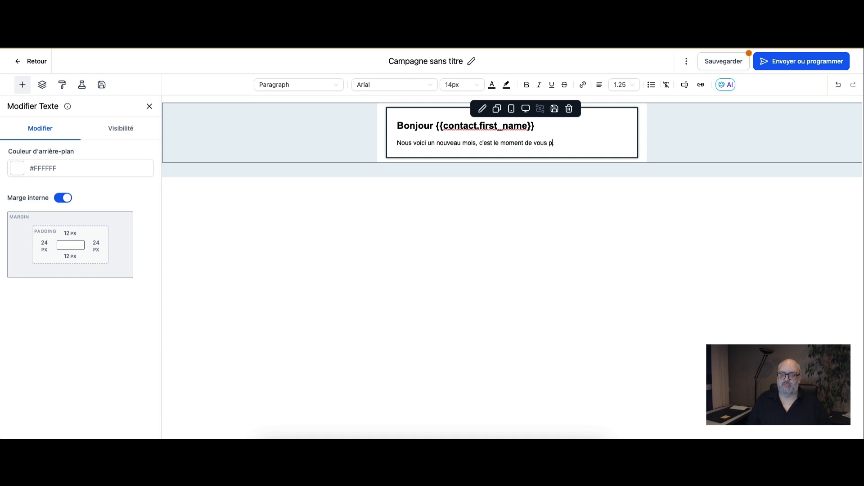
{"action": "type", "text": "arler de....."}
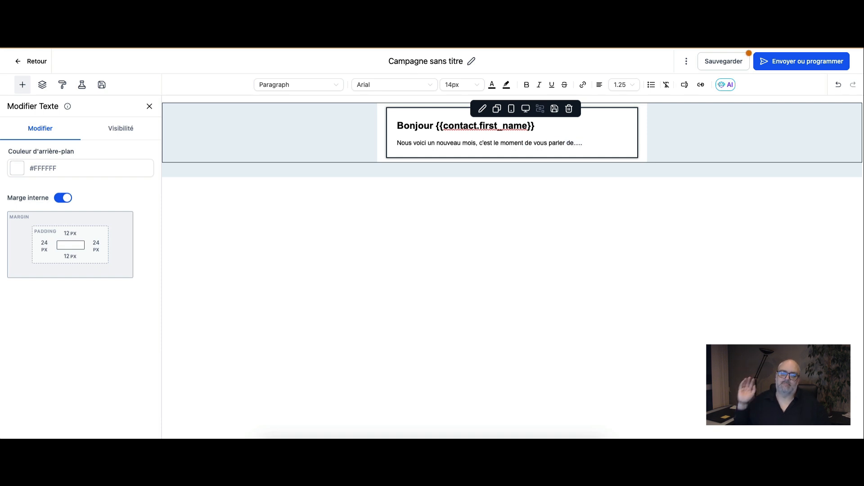
{"action": "left_click", "coordinate": [428, 285]}
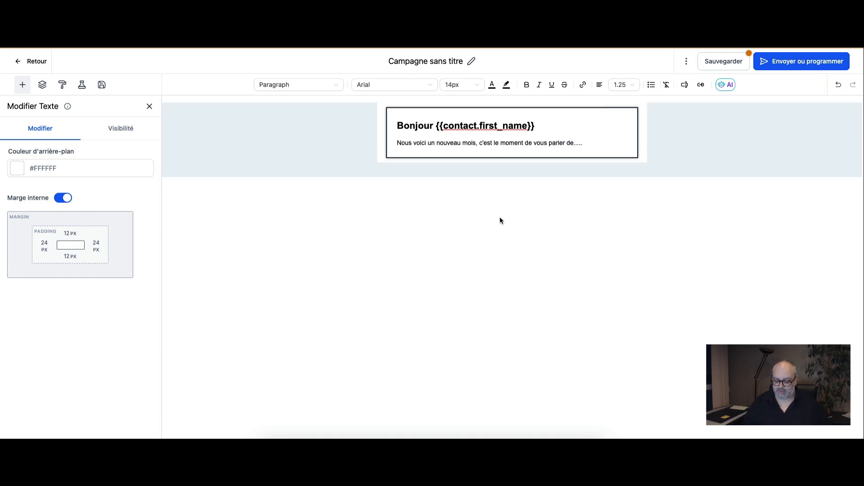
{"action": "key", "text": "Return"}
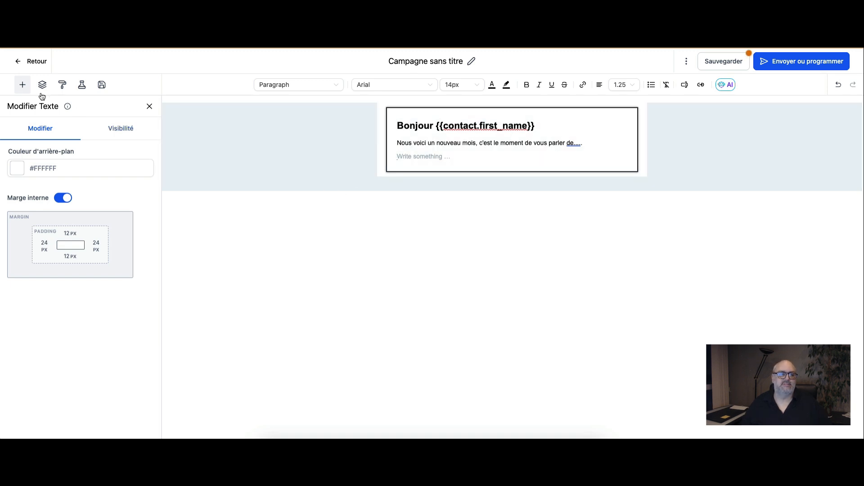
Step: Add a Pied de page element directly below the greeting text block
{"action": "left_click", "coordinate": [20, 86]}
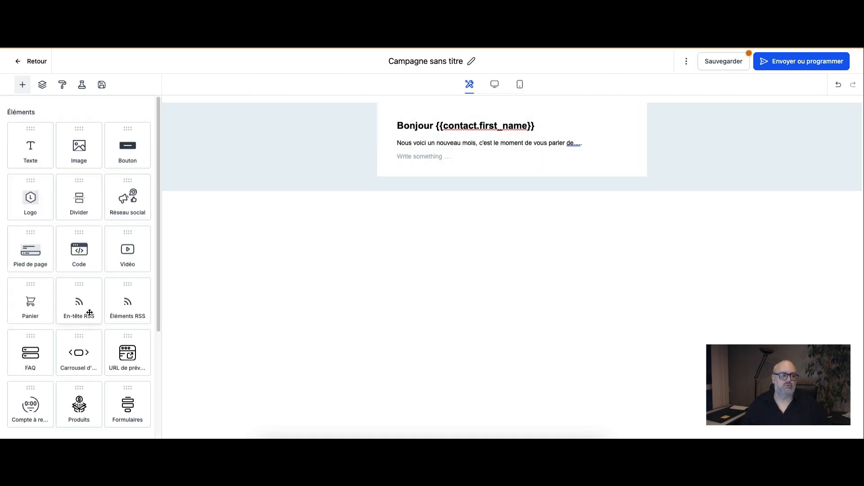
{"action": "scroll", "coordinate": [66, 256], "scroll_direction": "down", "scroll_amount": 1}
{"action": "left_click_drag", "start_coordinate": [36, 243], "coordinate": [572, 166]}
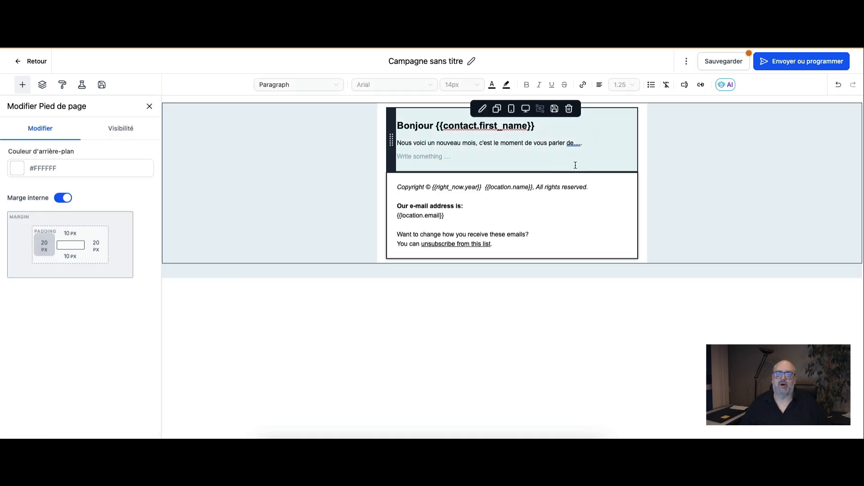
{"action": "left_click", "coordinate": [620, 238]}
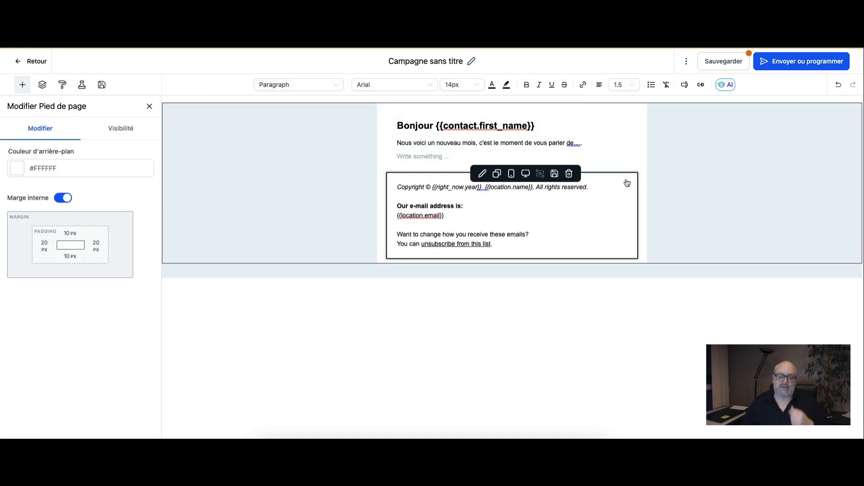
{"action": "mouse_move", "coordinate": [681, 169]}
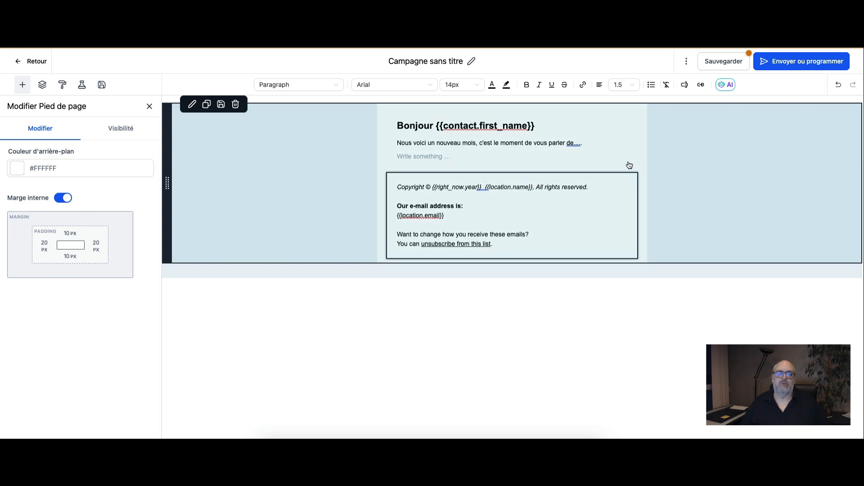
Step: Add a Logo element at the head of the email, above the greeting text block
{"action": "left_click", "coordinate": [22, 84]}
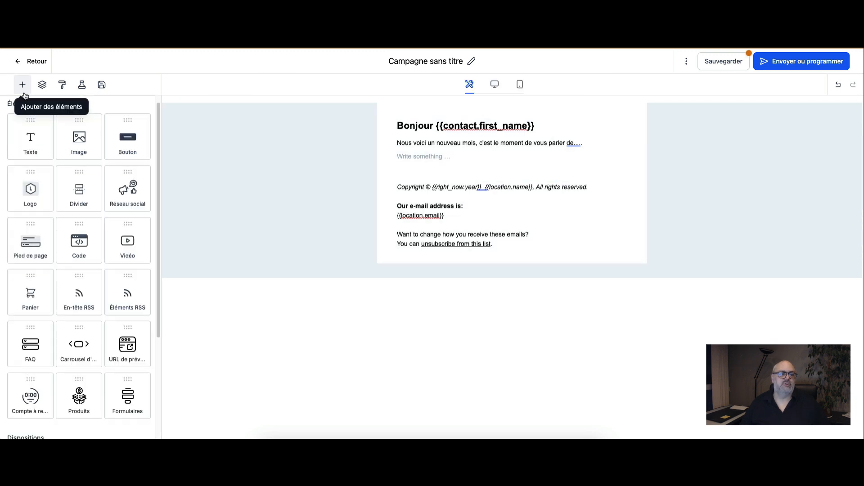
{"action": "left_click_drag", "start_coordinate": [44, 188], "coordinate": [605, 148]}
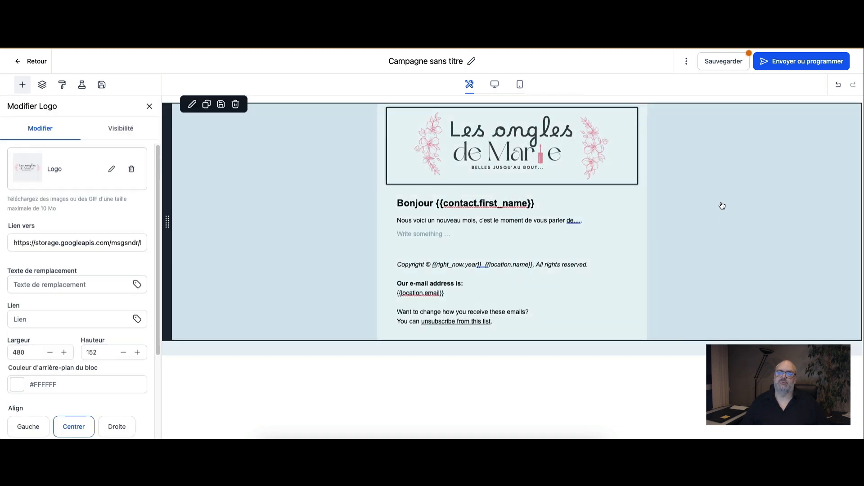
{"action": "left_click", "coordinate": [718, 201]}
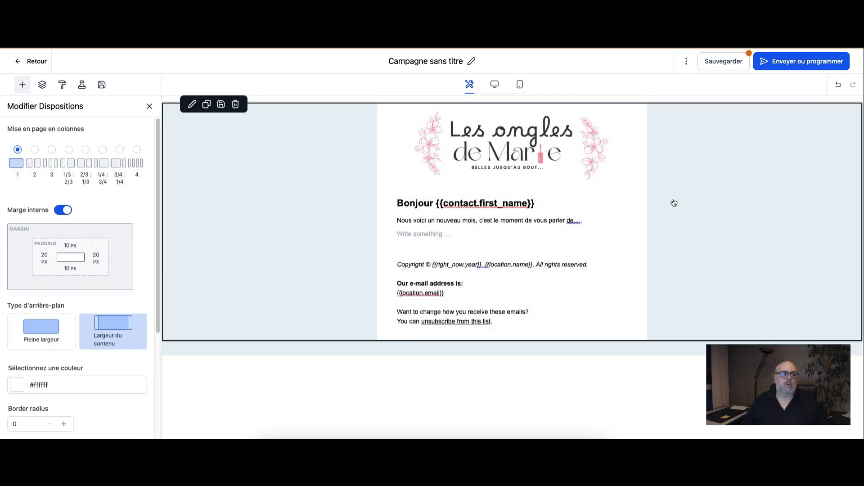
Step: Add a Vidéo element between the text block and the footer, keep Youtube as its type, and open its video URL for entry
{"action": "left_click", "coordinate": [728, 243]}
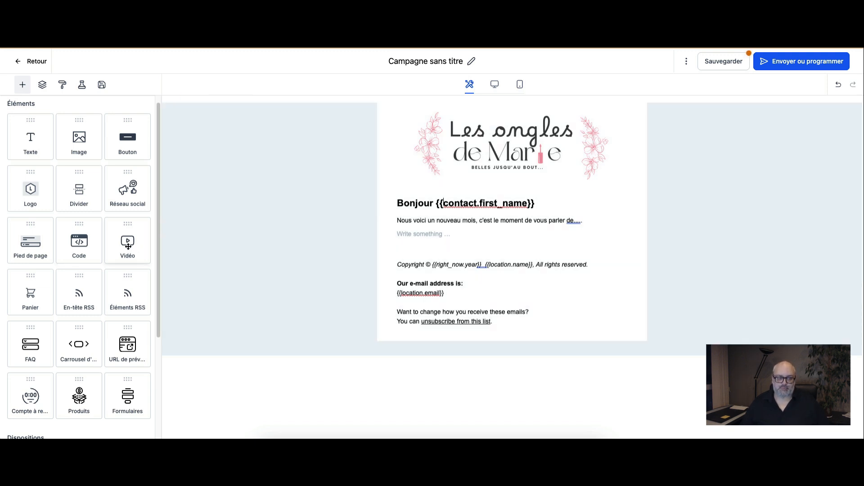
{"action": "left_click_drag", "start_coordinate": [128, 243], "coordinate": [556, 234]}
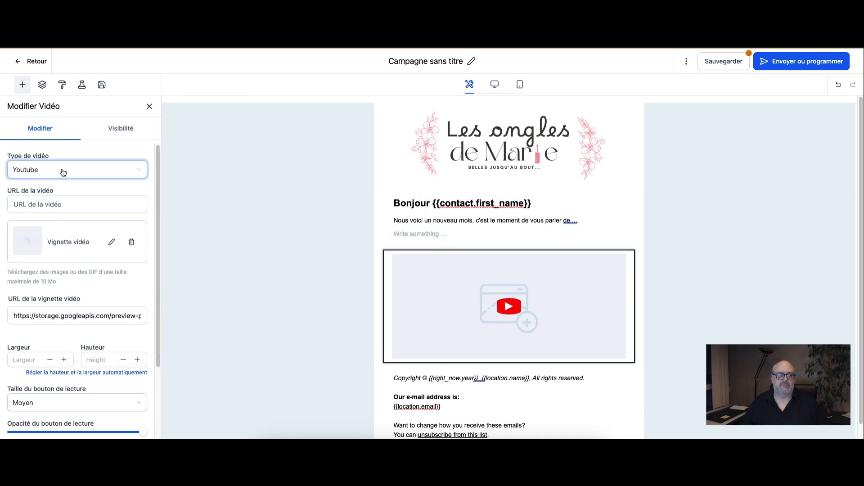
{"action": "left_click", "coordinate": [63, 173]}
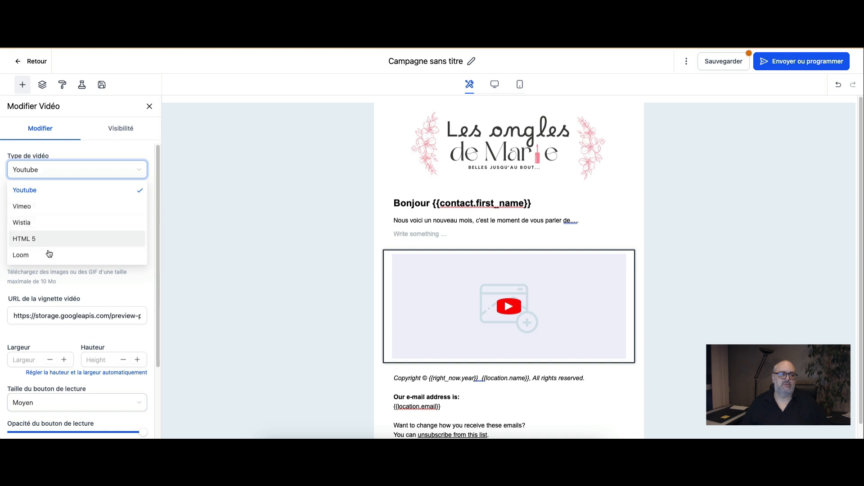
{"action": "left_click", "coordinate": [74, 169]}
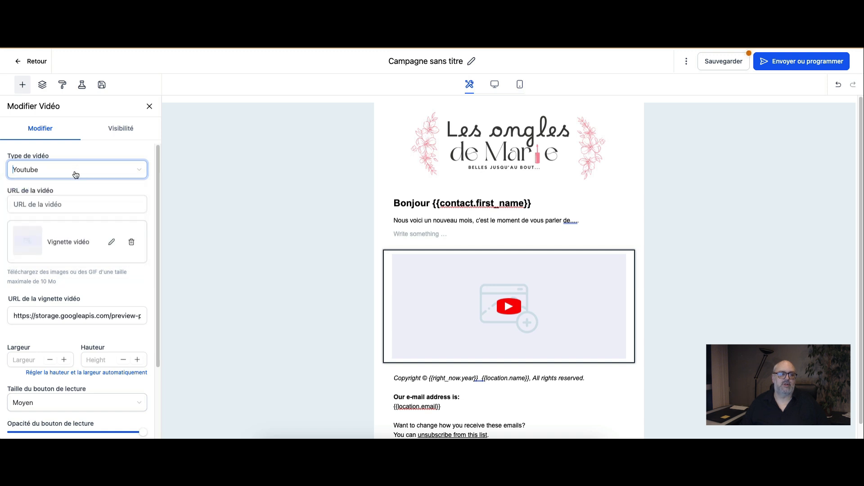
{"action": "left_click", "coordinate": [74, 205]}
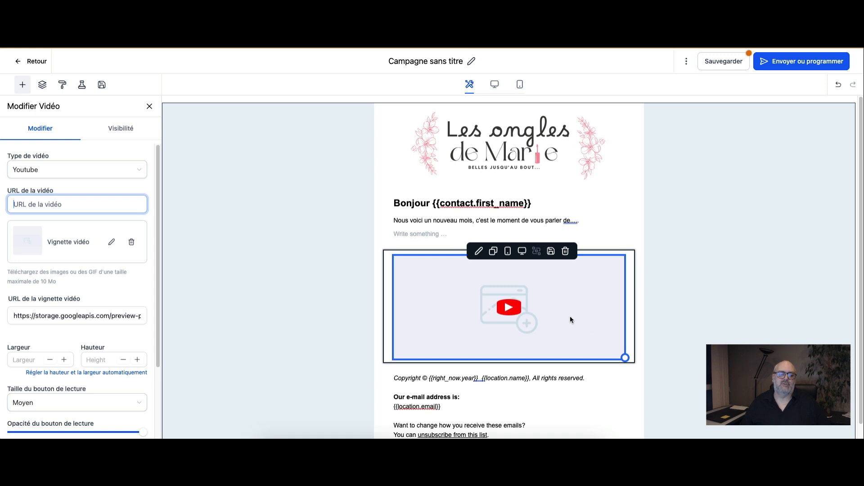
Step: Delete the Vidéo element from the email and save the campaign
{"action": "left_click", "coordinate": [566, 253]}
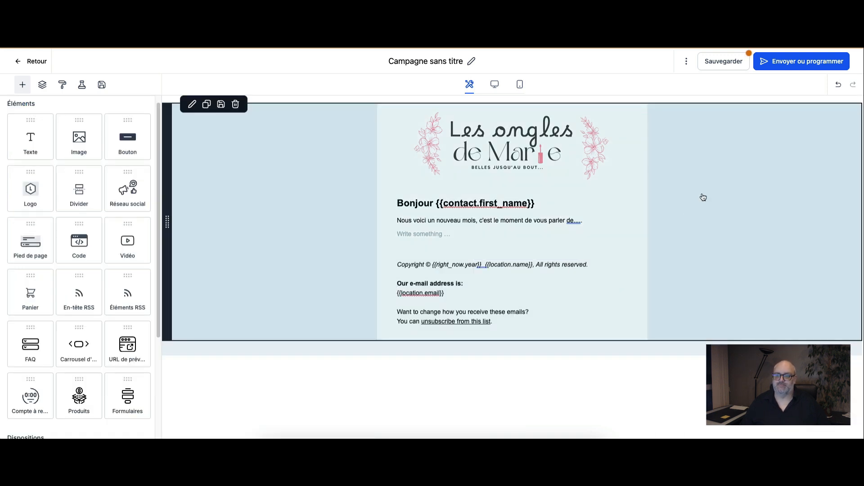
{"action": "left_click", "coordinate": [696, 218]}
{"action": "left_click", "coordinate": [722, 63]}
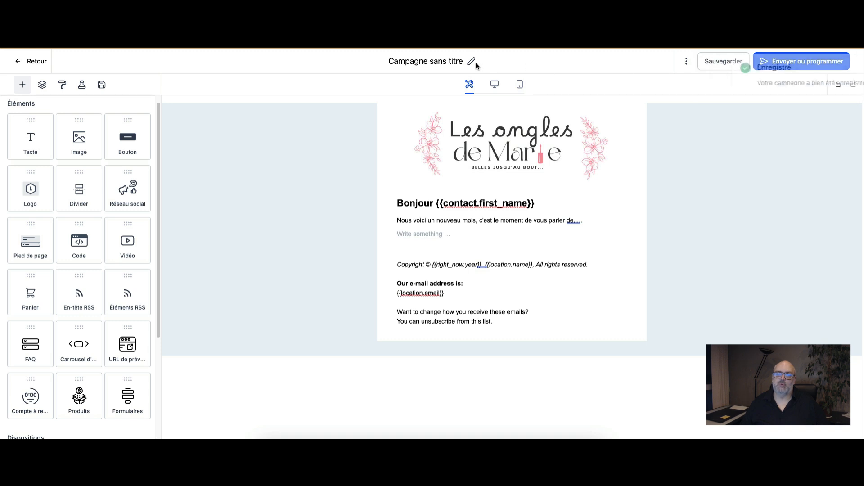
Step: Rename the campaign as "Campagne de démo" and save it
{"action": "left_click", "coordinate": [472, 62]}
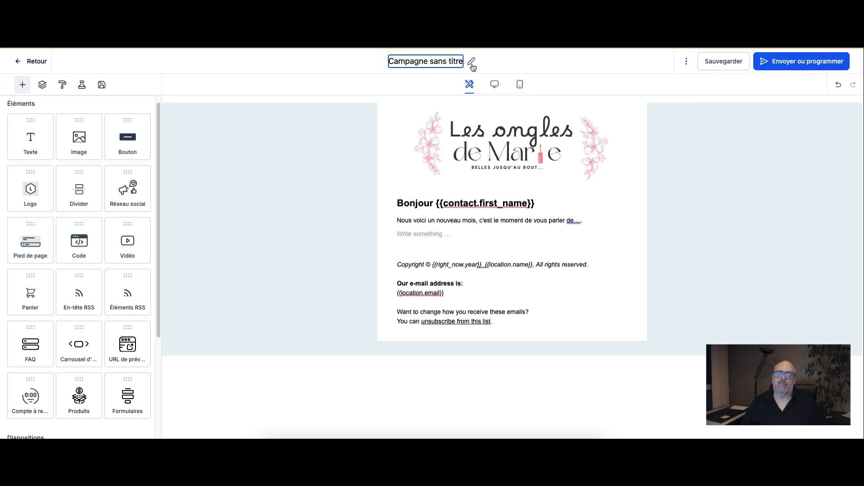
{"action": "triple_click", "coordinate": [446, 67]}
{"action": "type", "text": "Campagne de démo"}
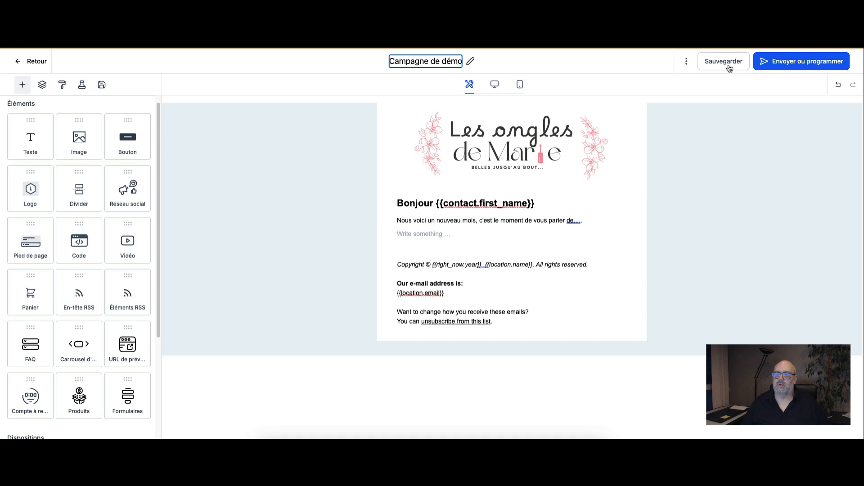
{"action": "left_click", "coordinate": [727, 66]}
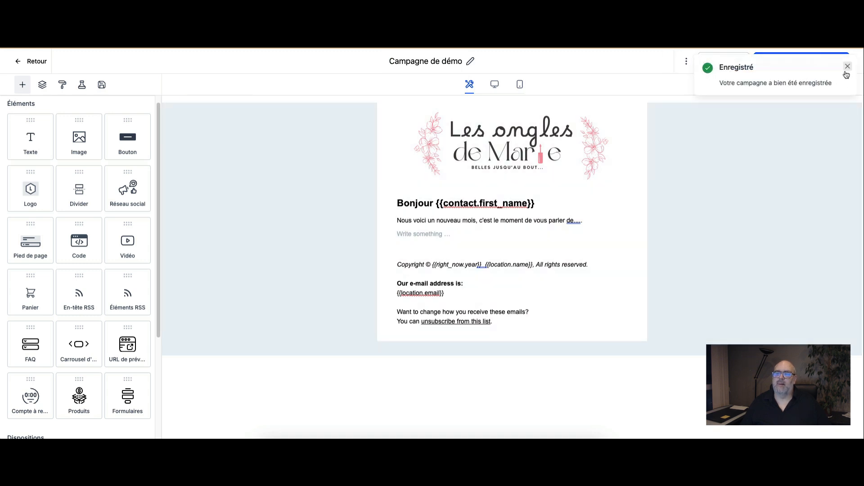
{"action": "left_click", "coordinate": [847, 72]}
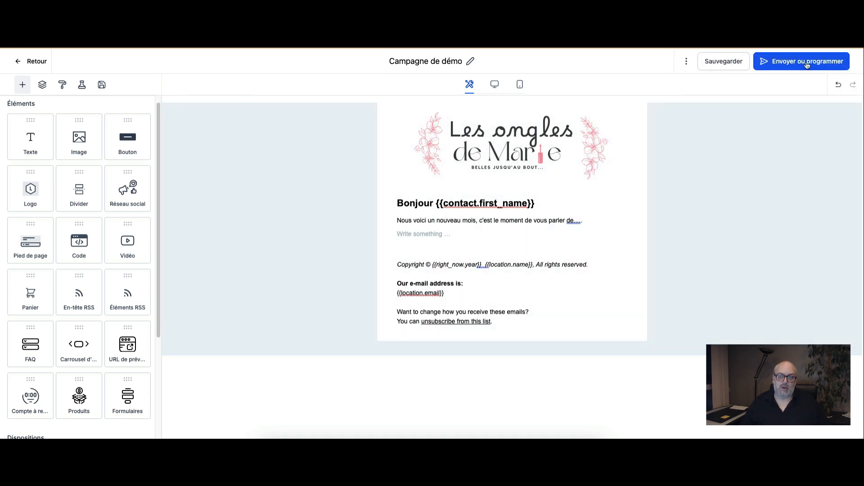
Step: Open the campaign's send-or-schedule settings and examine which required fields are still missing
{"action": "left_click", "coordinate": [807, 65]}
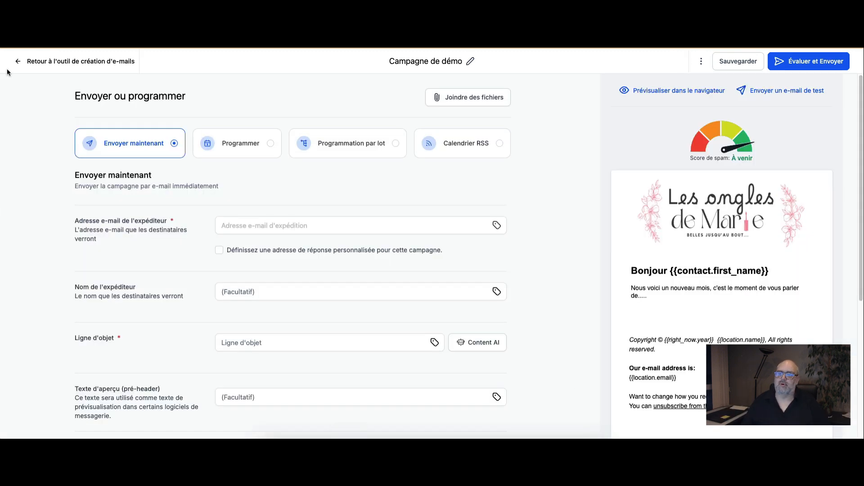
{"action": "mouse_move", "coordinate": [722, 227]}
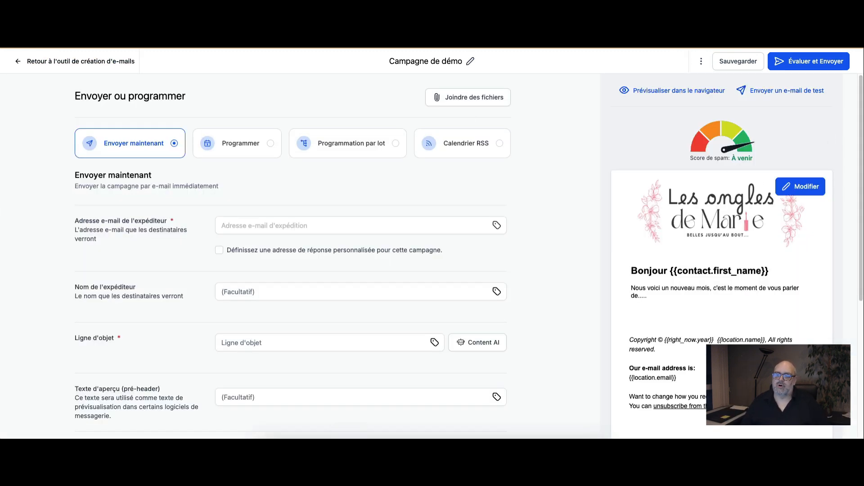
{"action": "scroll", "coordinate": [748, 338], "scroll_direction": "down", "scroll_amount": 1}
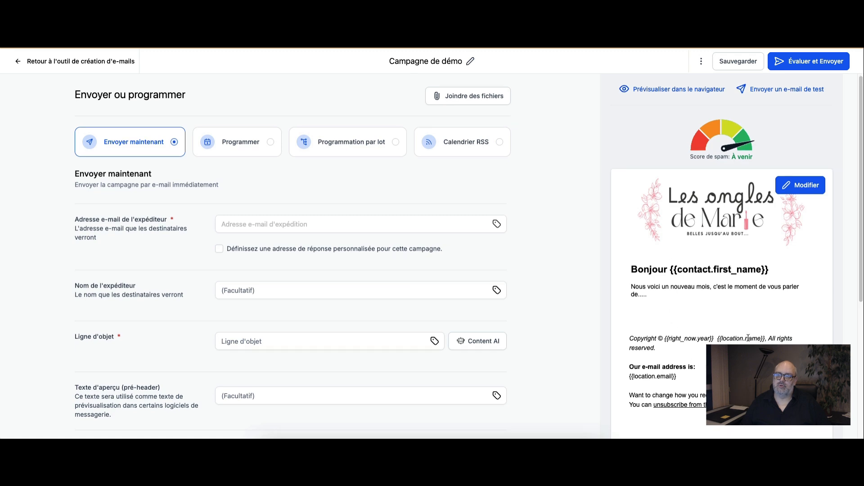
{"action": "scroll", "coordinate": [748, 338], "scroll_direction": "down", "scroll_amount": 5}
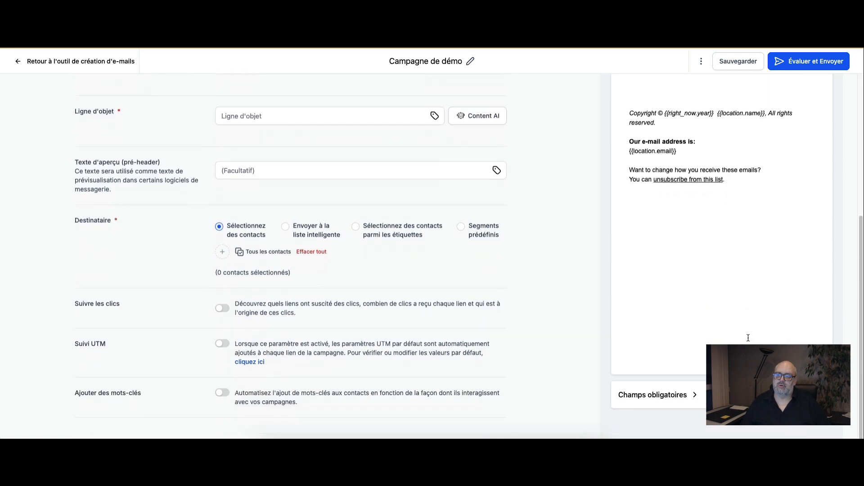
{"action": "left_click", "coordinate": [697, 396]}
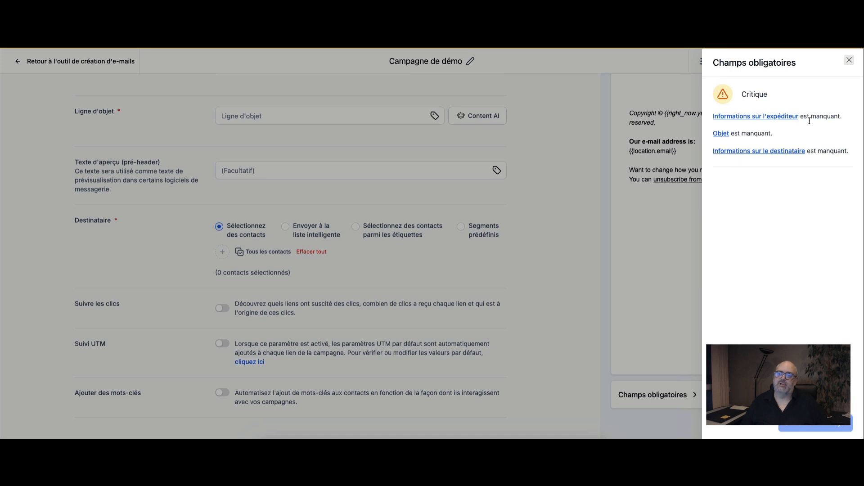
{"action": "left_click", "coordinate": [849, 60]}
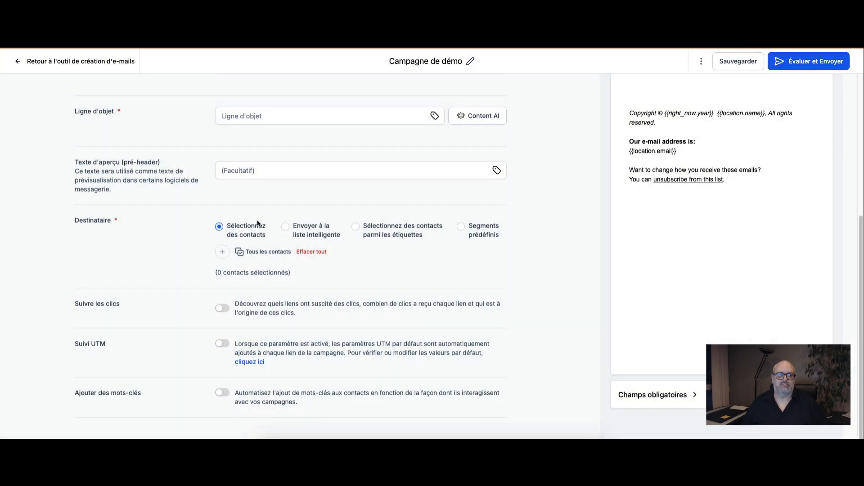
Step: Switch the sending mode to Programmer and schedule the campaign for 24/02/2025 at 09:30 AM
{"action": "scroll", "coordinate": [258, 219], "scroll_direction": "up", "scroll_amount": 2}
{"action": "scroll", "coordinate": [258, 220], "scroll_direction": "up", "scroll_amount": 3}
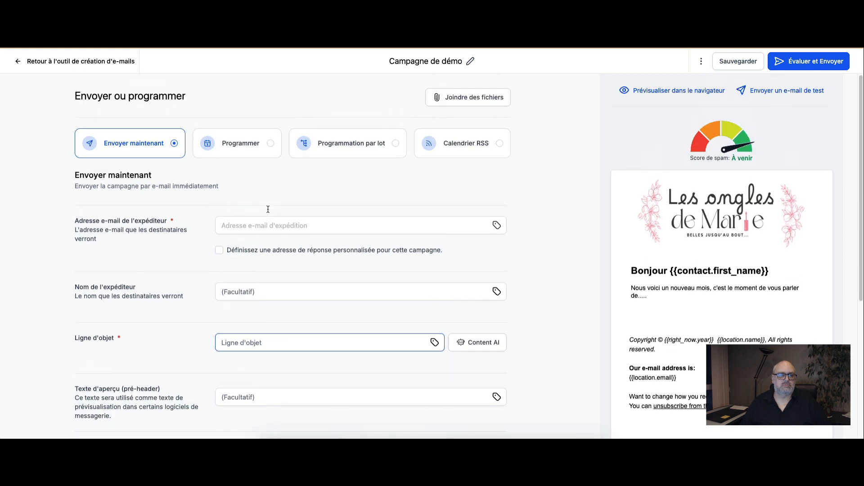
{"action": "left_click", "coordinate": [260, 222]}
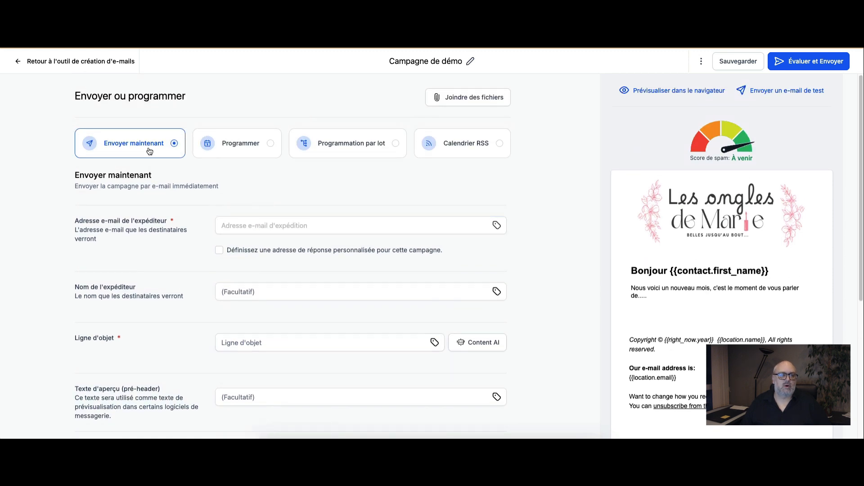
{"action": "left_click", "coordinate": [248, 150]}
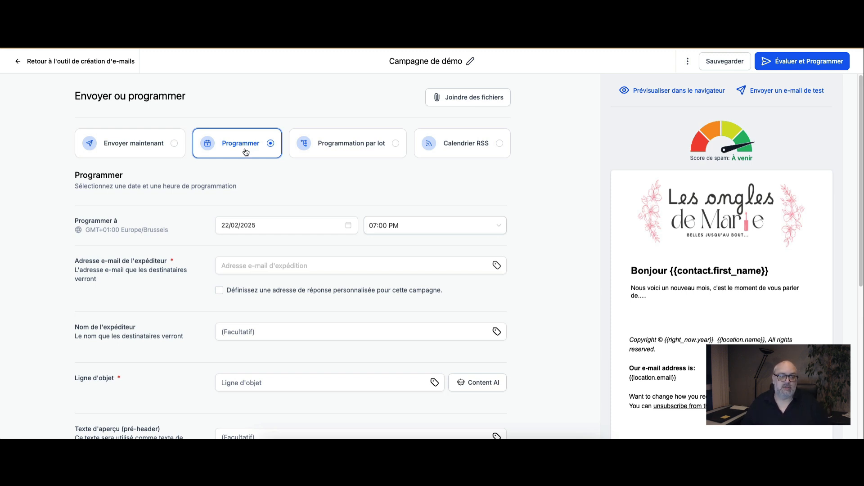
{"action": "left_click", "coordinate": [287, 227]}
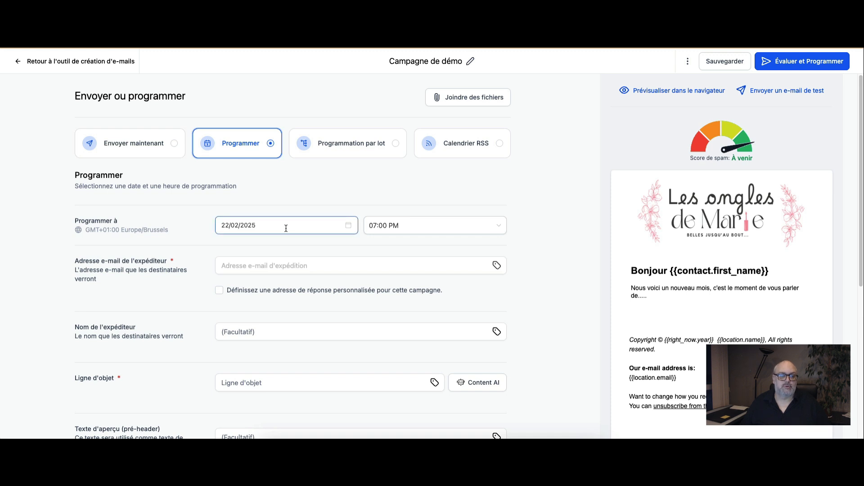
{"action": "left_click", "coordinate": [286, 229]}
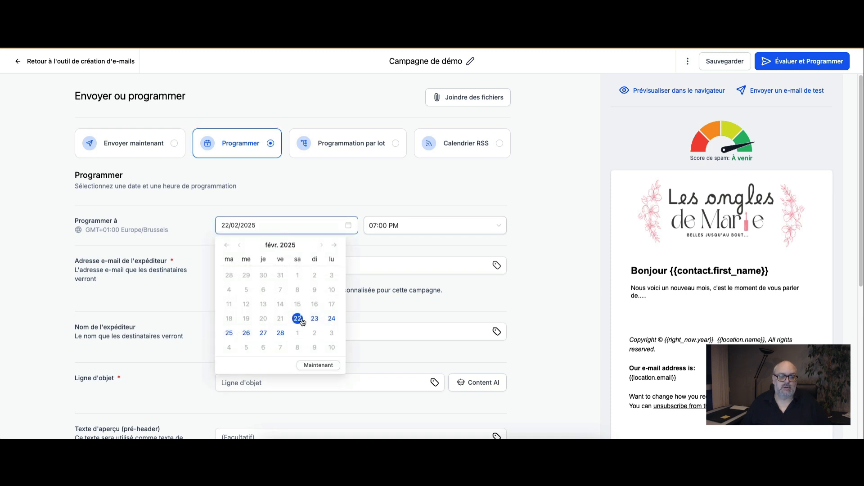
{"action": "left_click", "coordinate": [332, 319]}
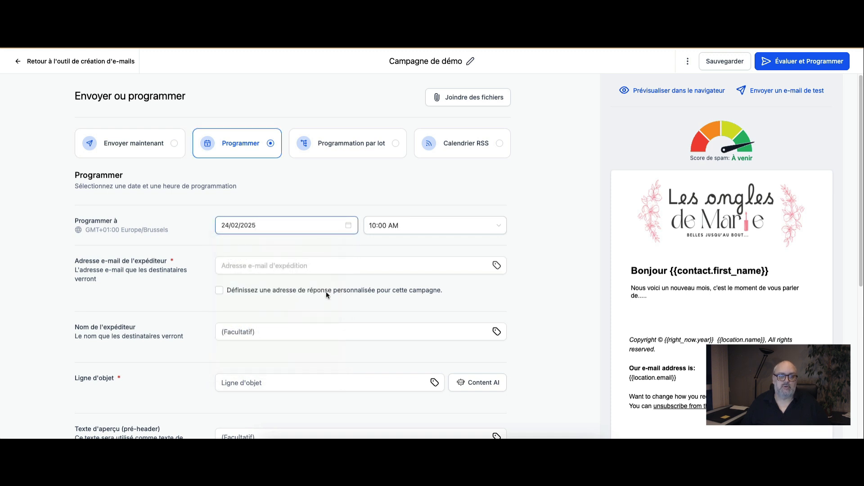
{"action": "left_click", "coordinate": [401, 227]}
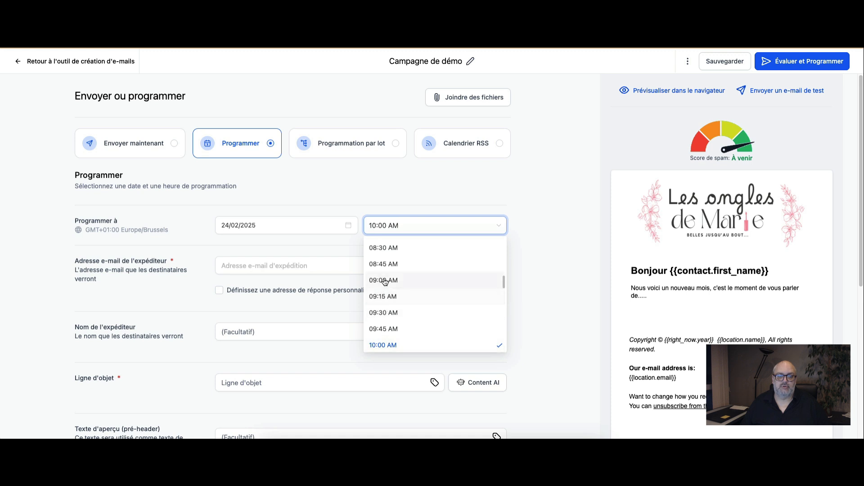
{"action": "left_click", "coordinate": [384, 313]}
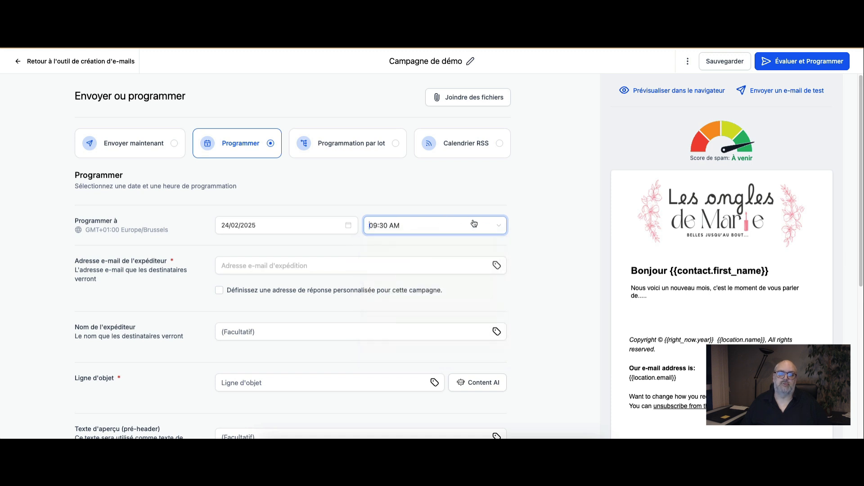
{"action": "left_click", "coordinate": [521, 229]}
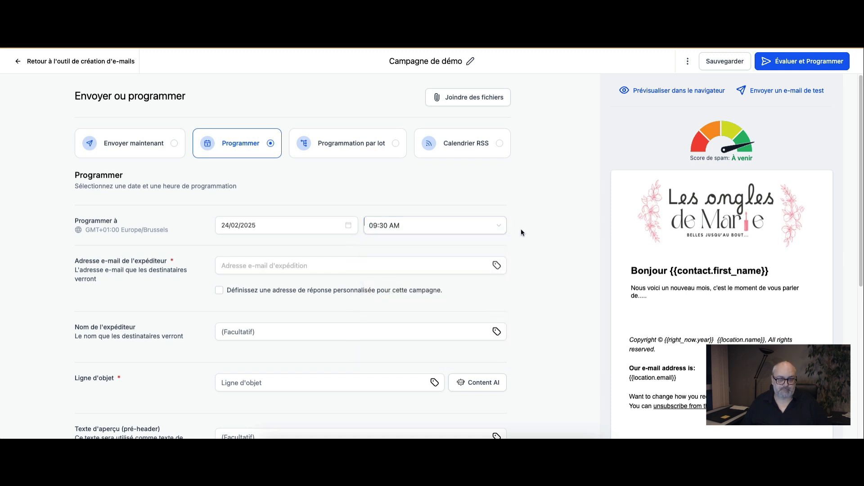
Step: Set the sender's e-mail address to the account e-mail custom value {{location.email}}
{"action": "left_click", "coordinate": [344, 268]}
{"action": "left_click", "coordinate": [496, 266]}
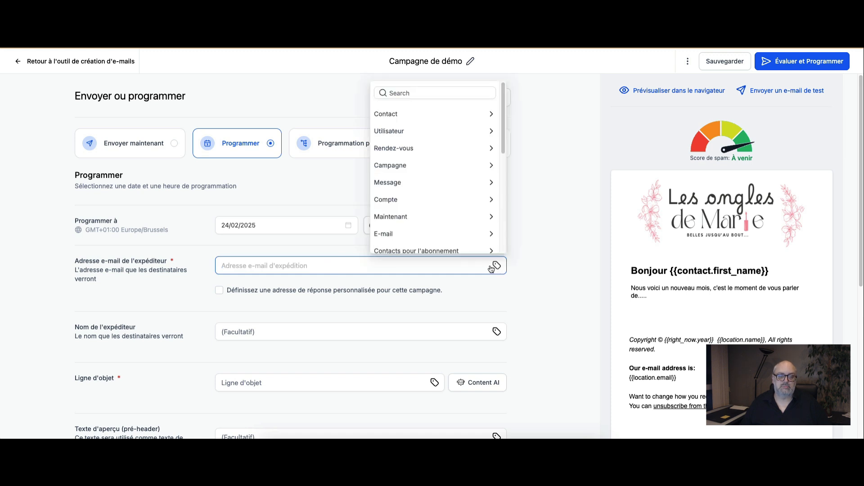
{"action": "left_click", "coordinate": [426, 198]}
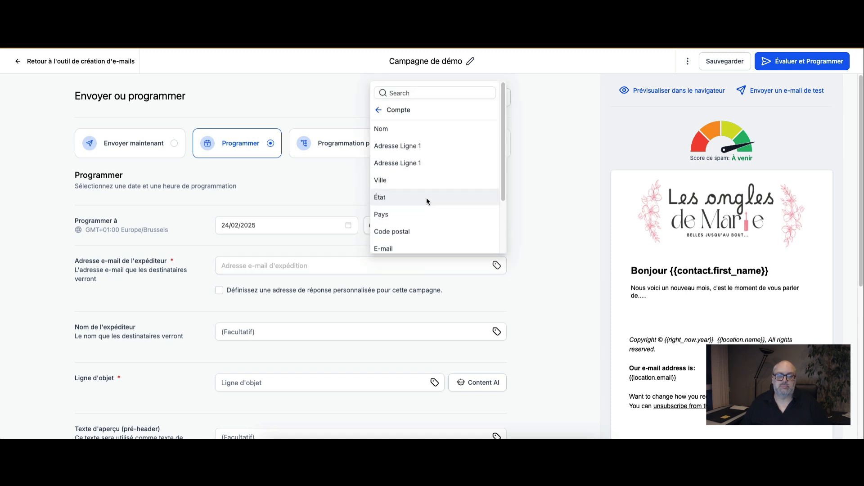
{"action": "left_click", "coordinate": [395, 248]}
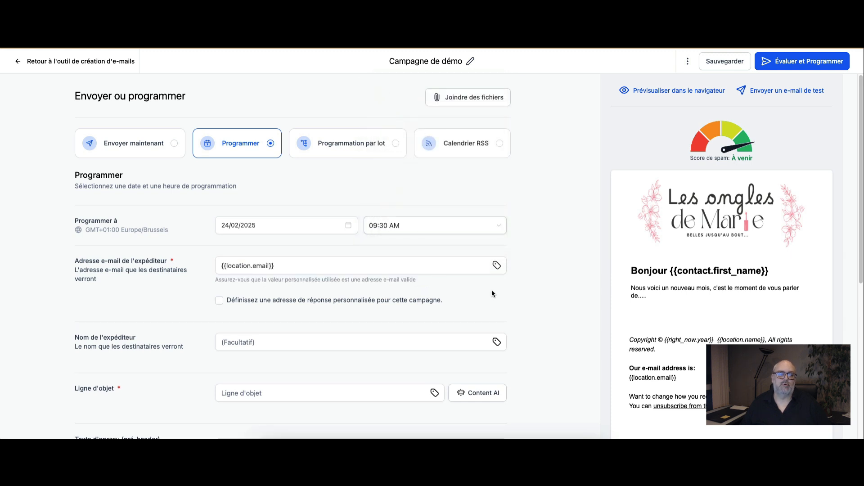
Step: Try a manually entered contact e-mail as the sender address, and restore the {{location.email}} custom value
{"action": "left_click", "coordinate": [277, 263]}
{"action": "left_click_drag", "start_coordinate": [283, 263], "coordinate": [216, 262]}
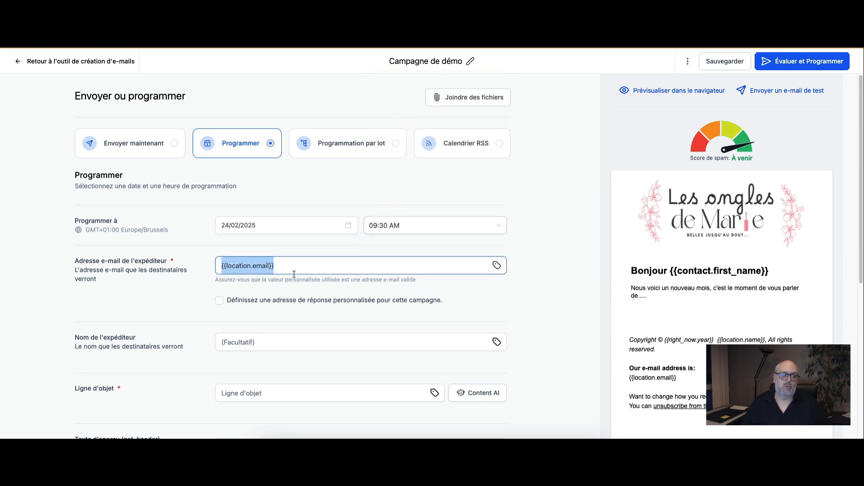
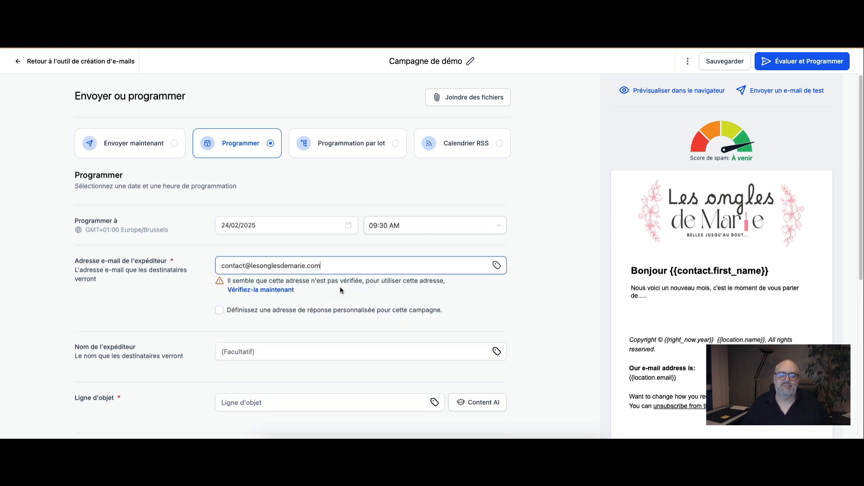
{"action": "left_click_drag", "start_coordinate": [332, 265], "coordinate": [211, 262]}
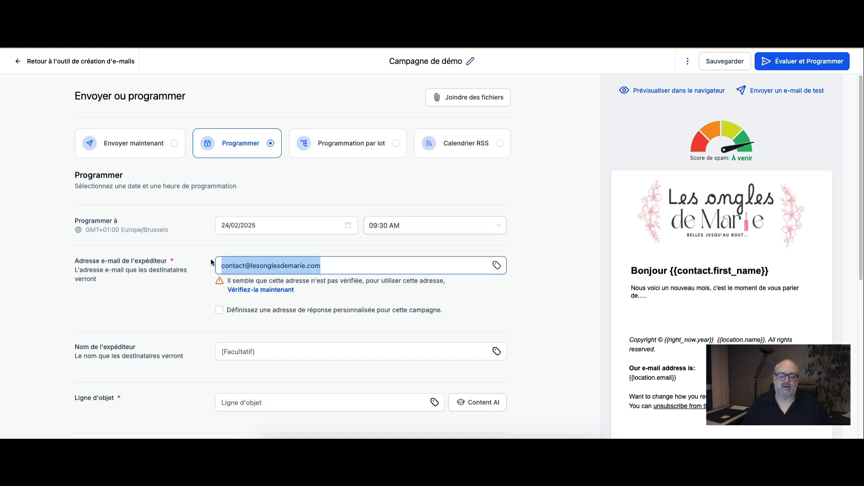
{"action": "key", "text": "BackSpace"}
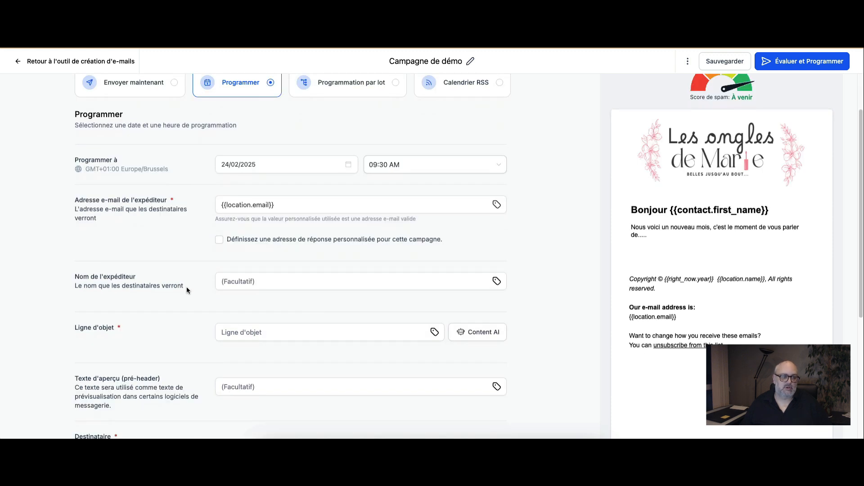
Step: Set the sender name to "Les ongles de Marie"
{"action": "left_click", "coordinate": [236, 281]}
{"action": "type", "text": "Le"}
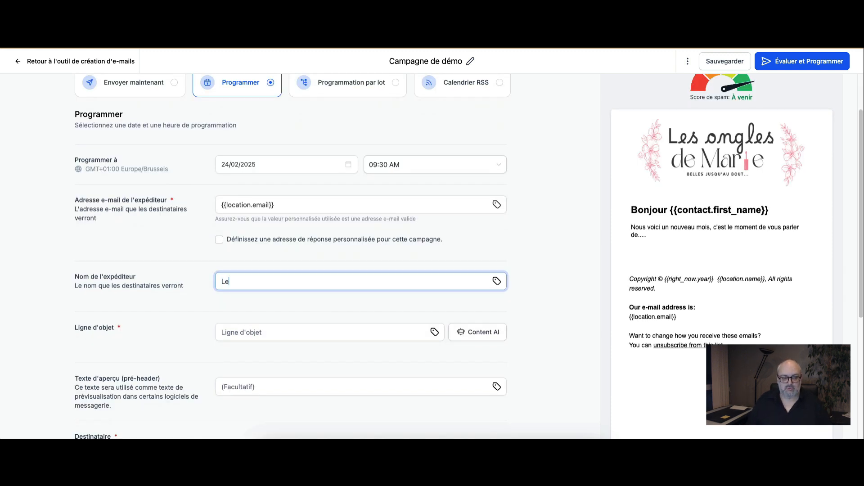
{"action": "type", "text": "s onfle"}
{"action": "key", "text": "BackSpace"}
{"action": "key", "text": "BackSpace"}
{"action": "key", "text": "BackSpace"}
{"action": "type", "text": "gle"}
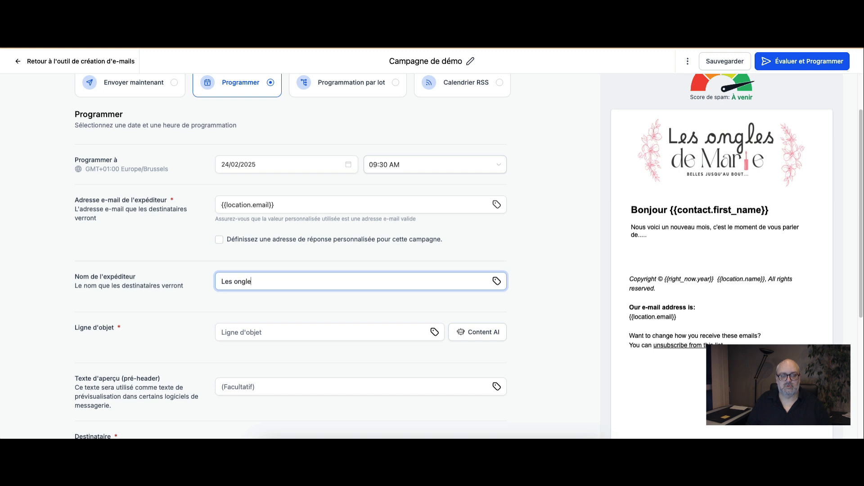
{"action": "type", "text": "s de marie"}
{"action": "key", "text": "BackSpace"}
{"action": "key", "text": "BackSpace"}
{"action": "type", "text": "Mar"}
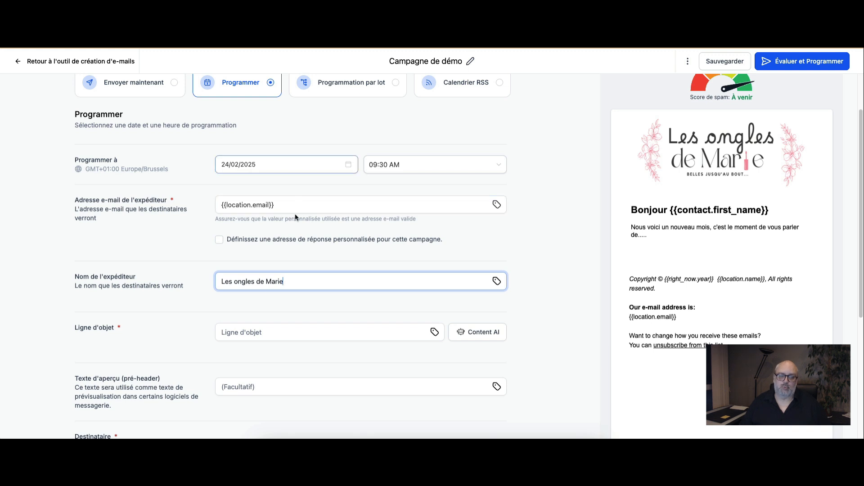
{"action": "scroll", "coordinate": [272, 287], "scroll_direction": "down", "scroll_amount": 1}
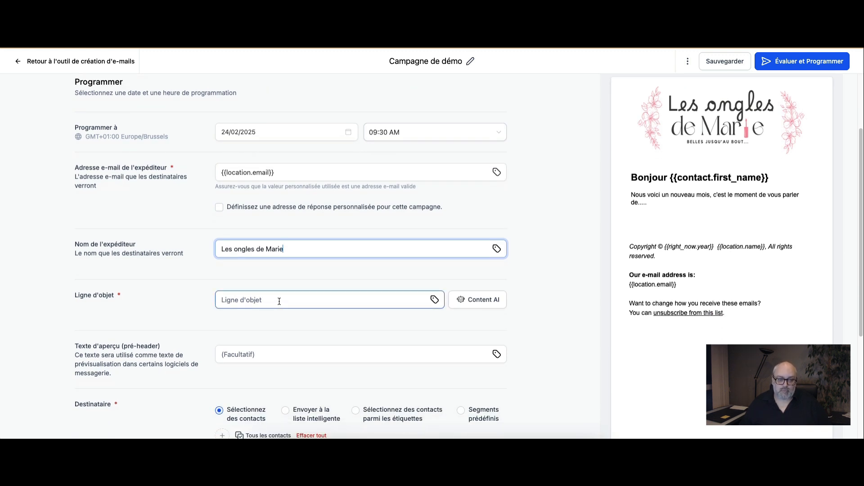
{"action": "left_click", "coordinate": [279, 301]}
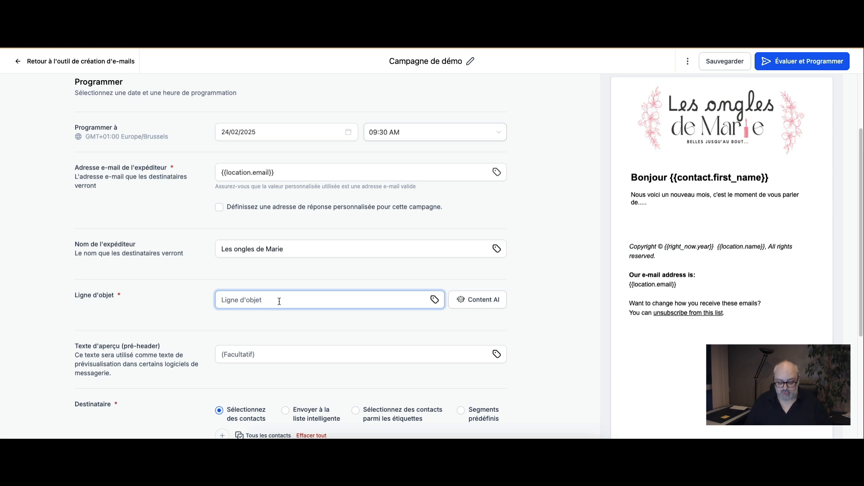
{"action": "type", "text": "Promotion"}
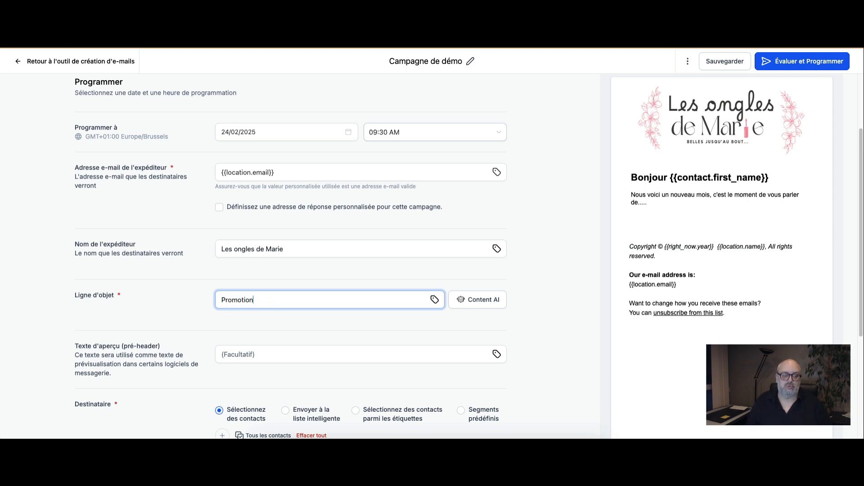
{"action": "type", "text": "s pour Mar"}
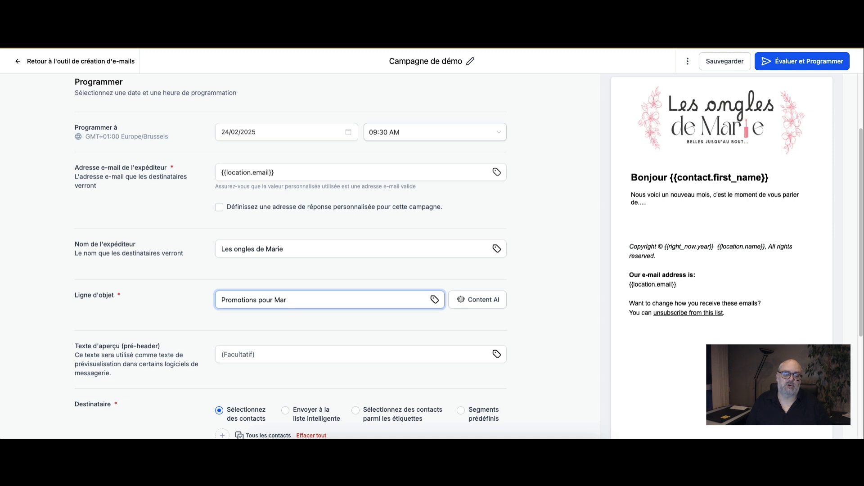
{"action": "key", "text": "BackSpace"}
{"action": "key", "text": "BackSpace"}
{"action": "key", "text": "BackSpace"}
{"action": "key", "text": "BackSpace"}
{"action": "key", "text": "BackSpace"}
{"action": "key", "text": "BackSpace"}
{"action": "key", "text": "BackSpace"}
{"action": "key", "text": "BackSpace"}
{"action": "key", "text": "BackSpace"}
{"action": "key", "text": "BackSpace"}
{"action": "key", "text": "BackSpace"}
{"action": "key", "text": "BackSpace"}
{"action": "key", "text": "BackSpace"}
{"action": "key", "text": "BackSpace"}
{"action": "key", "text": "BackSpace"}
{"action": "key", "text": "BackSpace"}
{"action": "key", "text": "BackSpace"}
{"action": "key", "text": "BackSpace"}
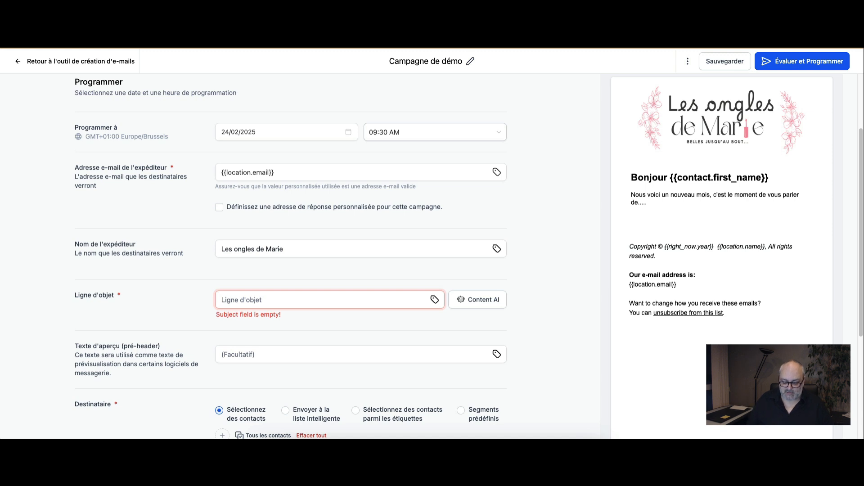
Step: Set the subject line to "Message spécial pour {{contact.first_name}}", using the contact's Prénom custom value
{"action": "type", "text": "Message s"}
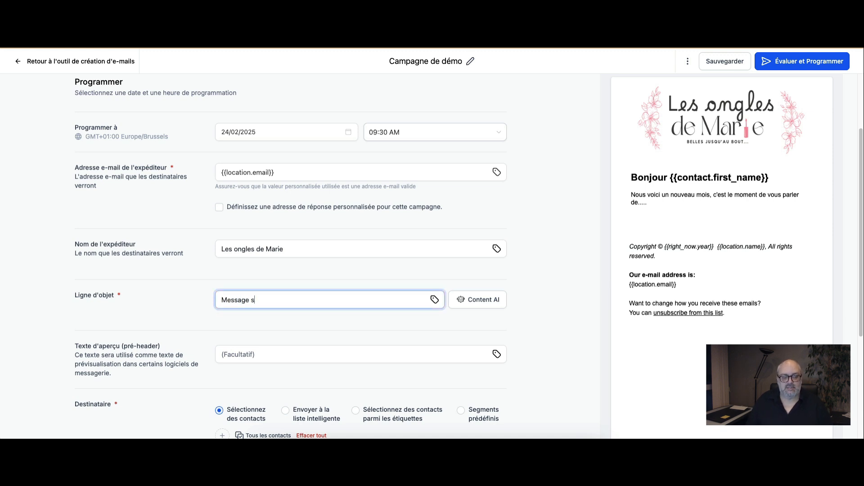
{"action": "type", "text": "pécial pour"}
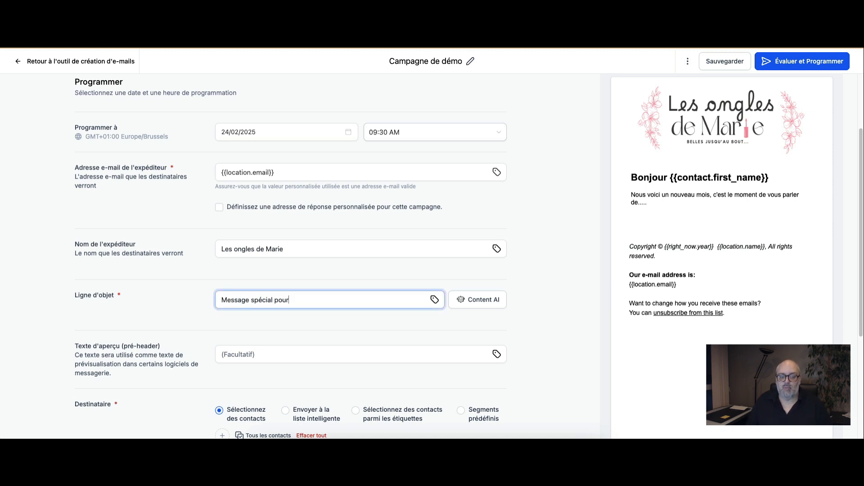
{"action": "left_click", "coordinate": [434, 300]}
{"action": "left_click", "coordinate": [346, 150]}
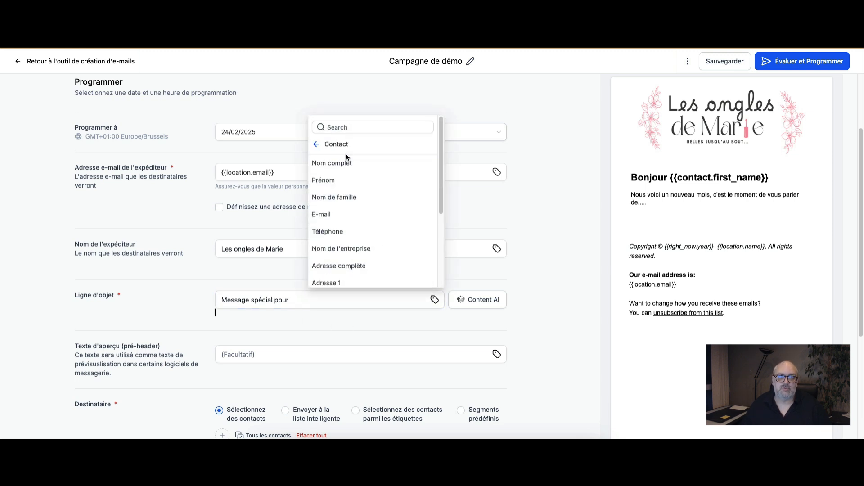
{"action": "left_click", "coordinate": [344, 183]}
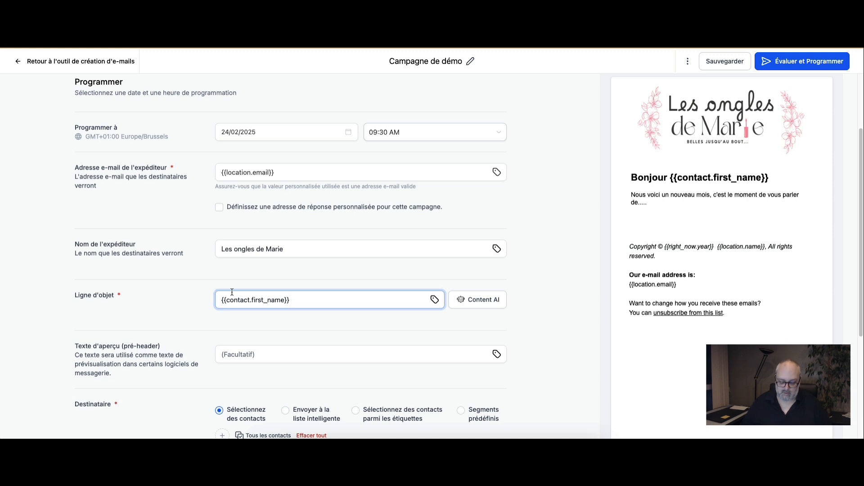
{"action": "type", "text": "Message "}
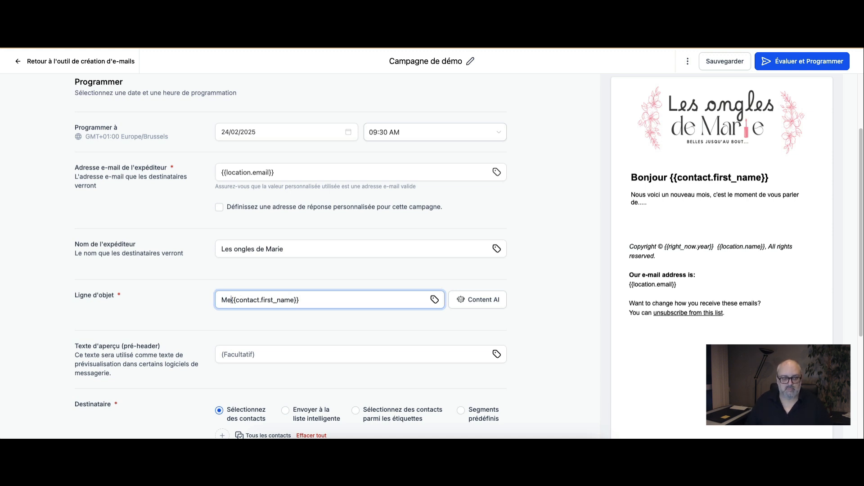
{"action": "type", "text": "spécial pour"}
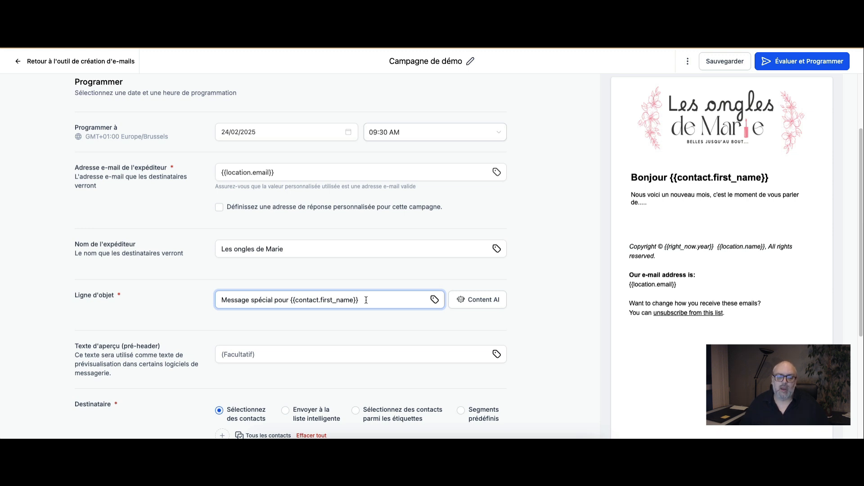
Step: View the Content AI generation form for the subject line and close it without generating anything
{"action": "left_click", "coordinate": [475, 300]}
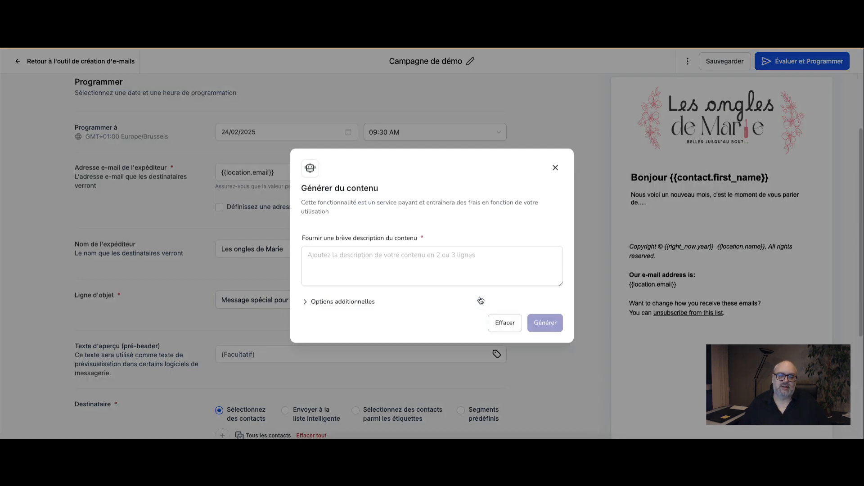
{"action": "left_click", "coordinate": [396, 265]}
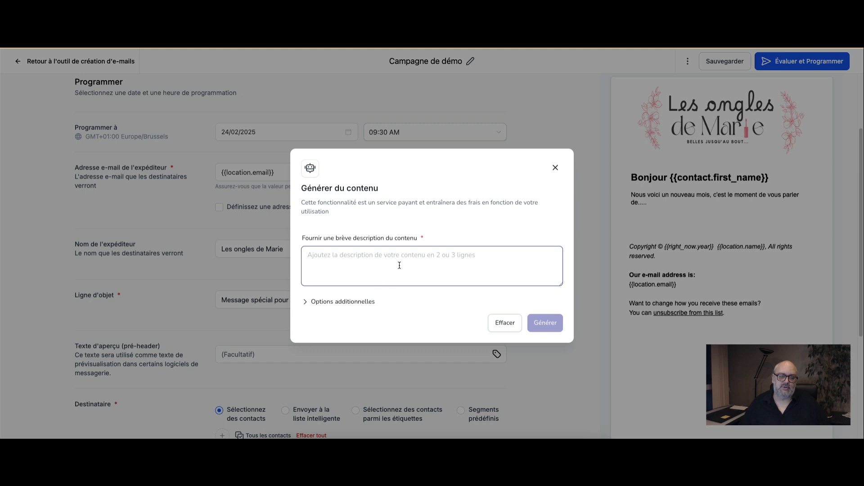
{"action": "left_click", "coordinate": [555, 168]}
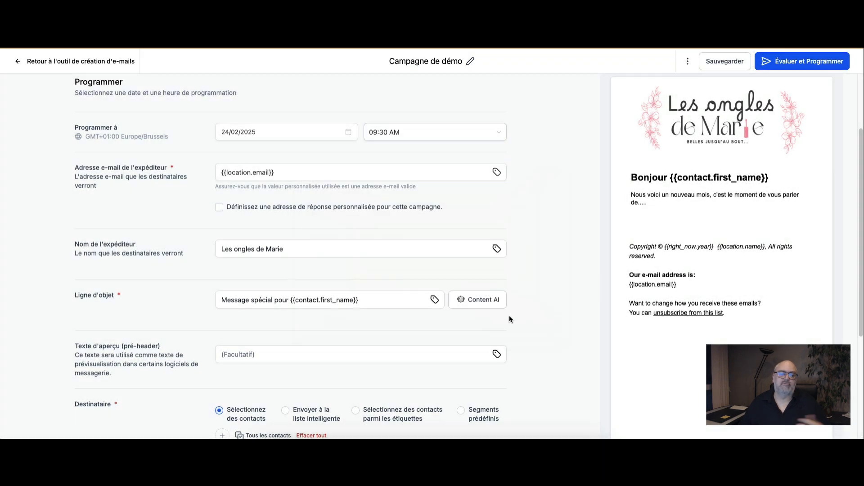
Step: Try selecting all contacts as the campaign's recipients, and clear the selection
{"action": "scroll", "coordinate": [511, 313], "scroll_direction": "down", "scroll_amount": 3}
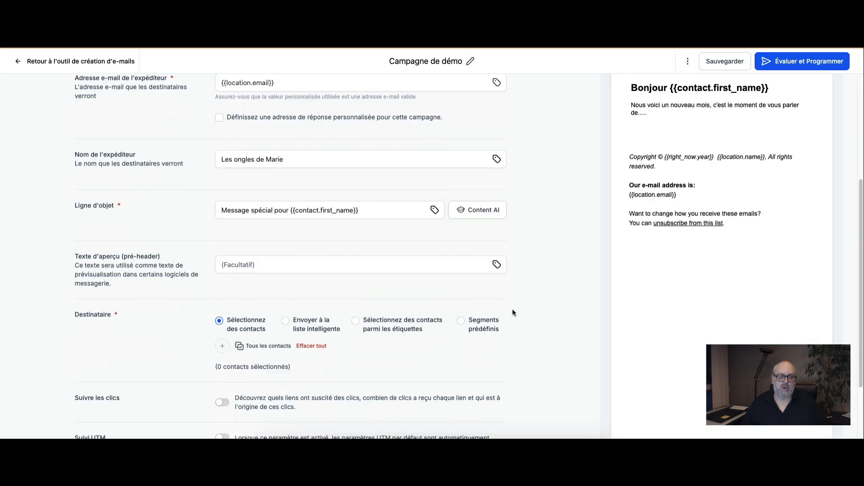
{"action": "left_click", "coordinate": [319, 222]}
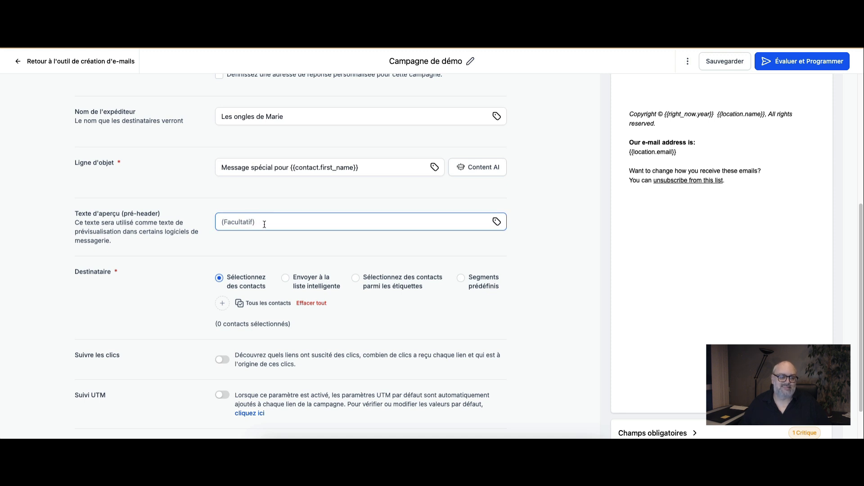
{"action": "left_click", "coordinate": [435, 296]}
{"action": "scroll", "coordinate": [435, 295], "scroll_direction": "down", "scroll_amount": 1}
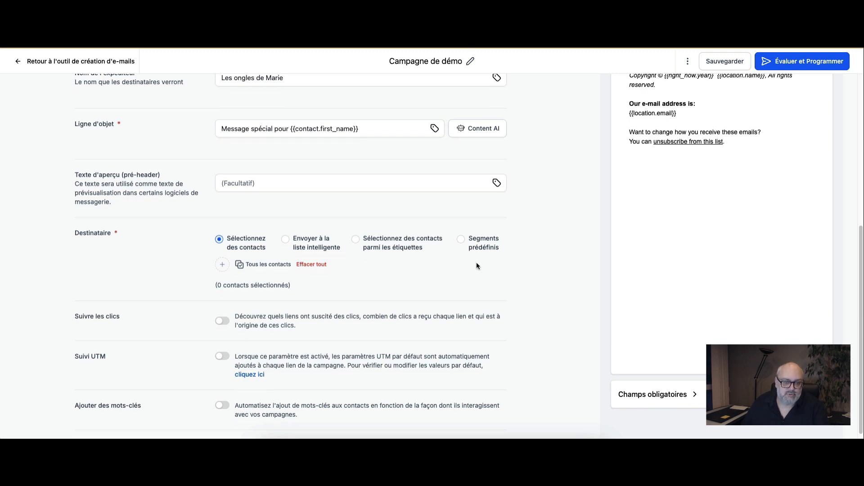
{"action": "left_click", "coordinate": [255, 266]}
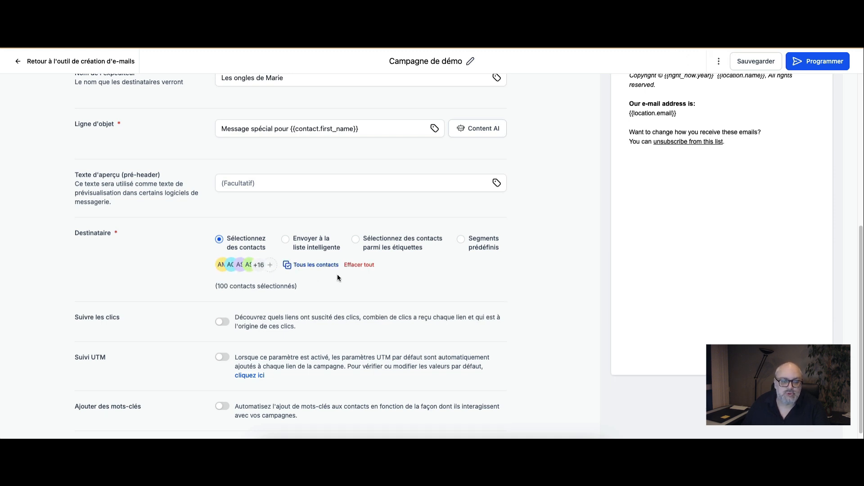
{"action": "left_click", "coordinate": [354, 267]}
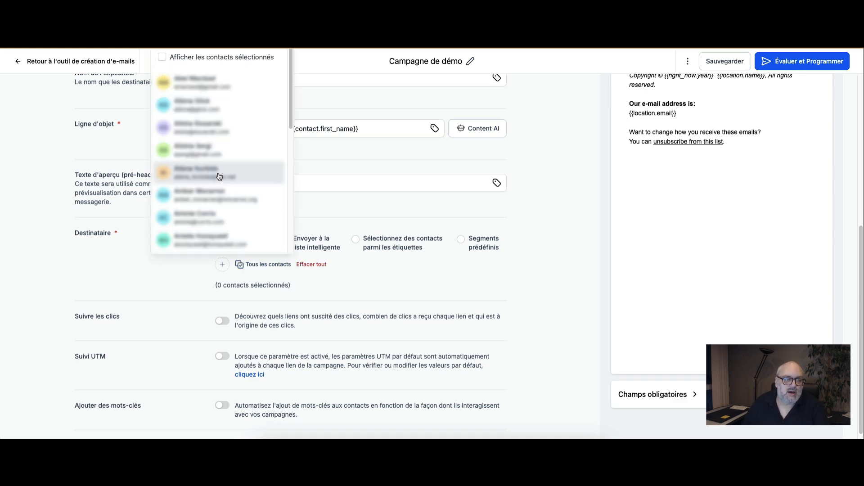
Step: Try picking three individual contacts as recipients, and clear the whole selection
{"action": "left_click", "coordinate": [219, 176]}
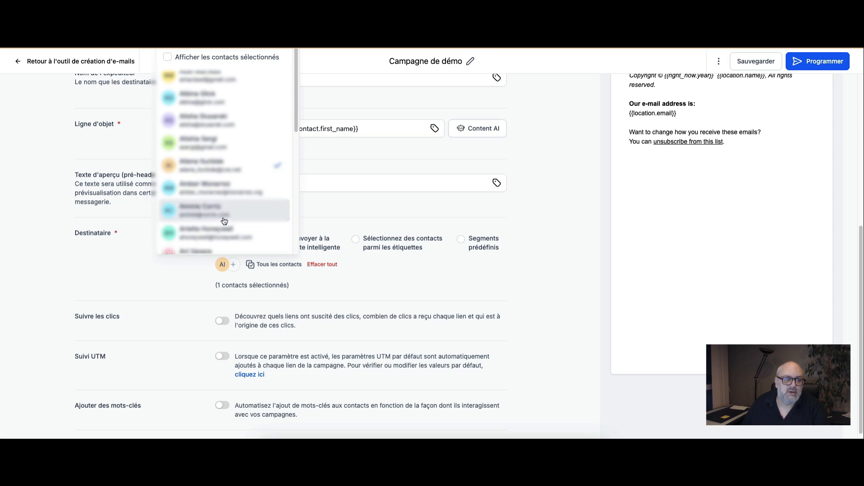
{"action": "left_click", "coordinate": [224, 237]}
{"action": "scroll", "coordinate": [262, 214], "scroll_direction": "down", "scroll_amount": 5}
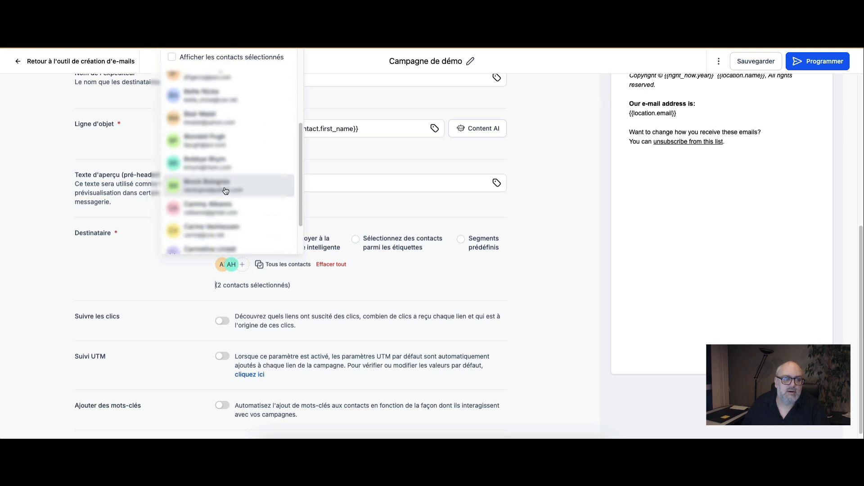
{"action": "left_click", "coordinate": [226, 191]}
{"action": "left_click", "coordinate": [445, 277]}
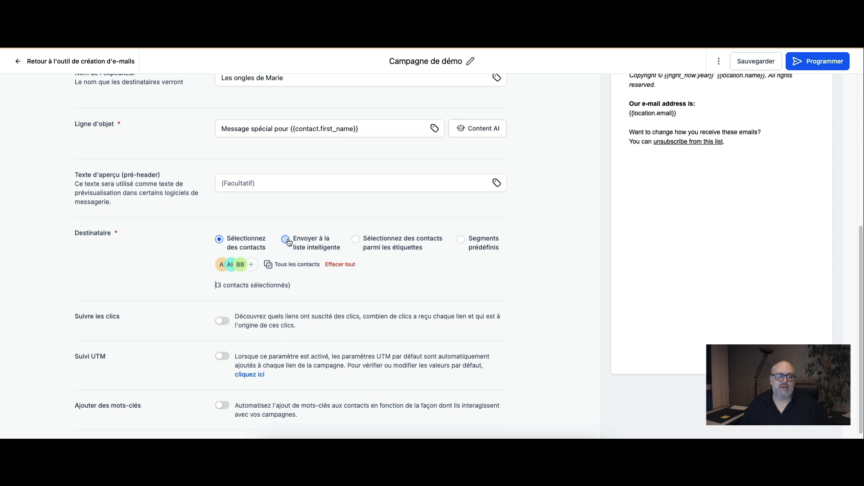
{"action": "left_click", "coordinate": [338, 266]}
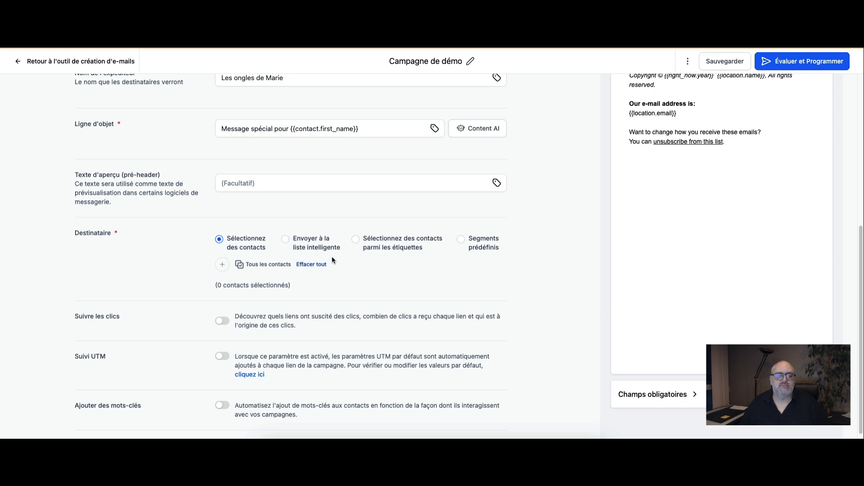
Step: Try the Envoyer à la liste intelligente recipient option and look through its available lists
{"action": "left_click", "coordinate": [286, 239]}
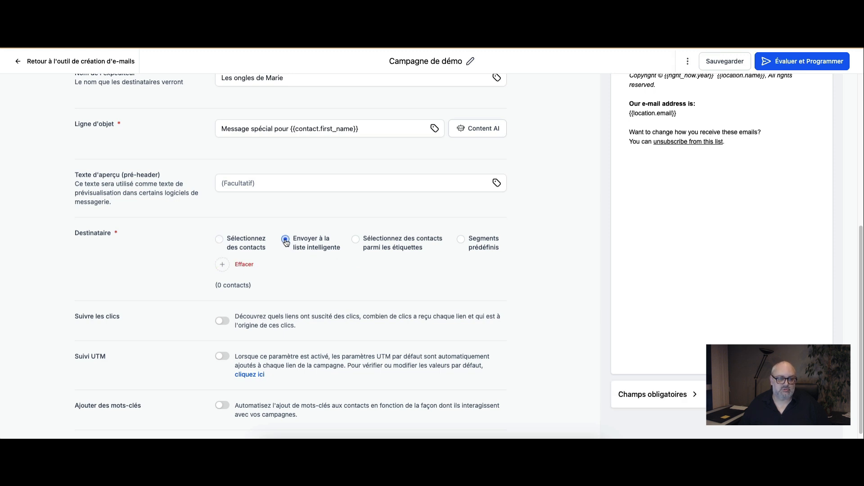
{"action": "left_click", "coordinate": [222, 266]}
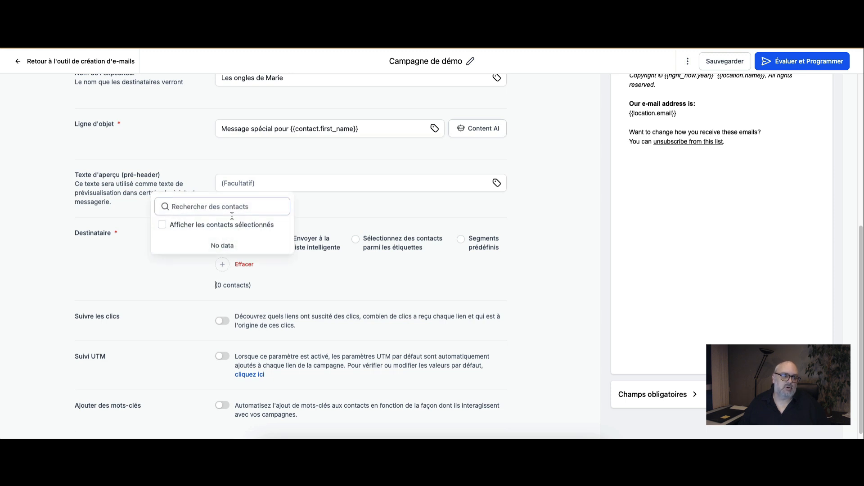
{"action": "left_click", "coordinate": [321, 264]}
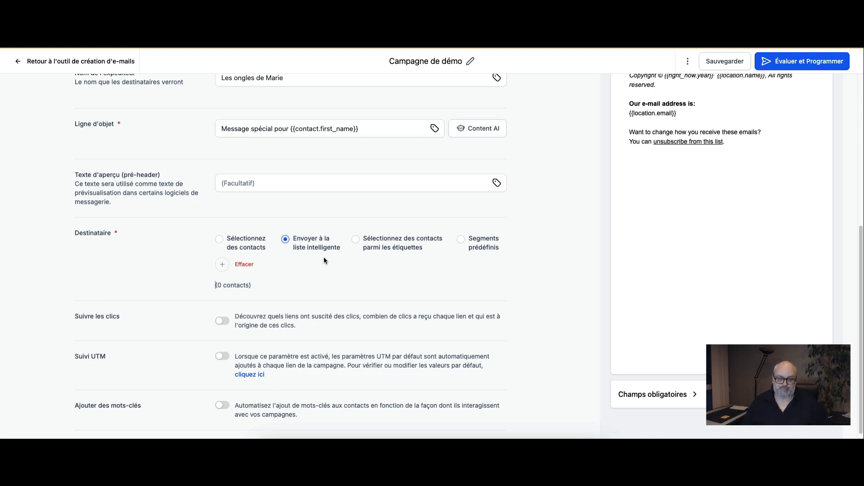
Step: Switch the recipients to Sélectionnez des contacts parmi les étiquettes, try the manucure tag, and clear it
{"action": "left_click", "coordinate": [355, 240]}
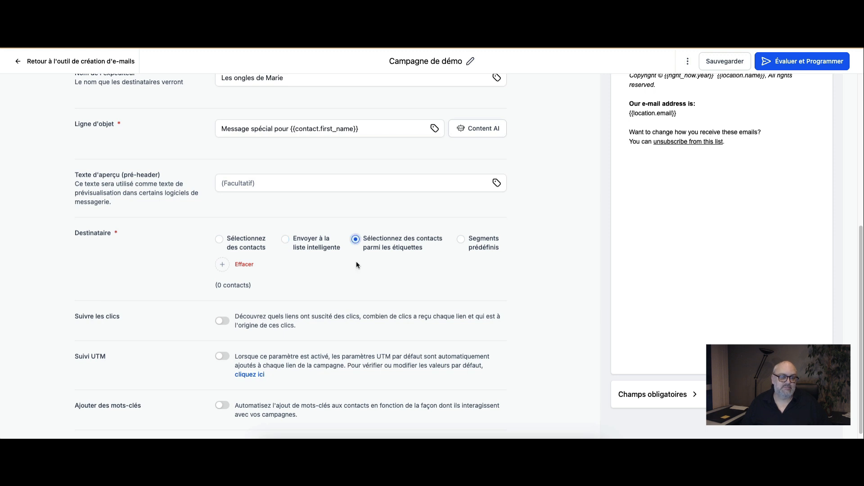
{"action": "left_click", "coordinate": [221, 268]}
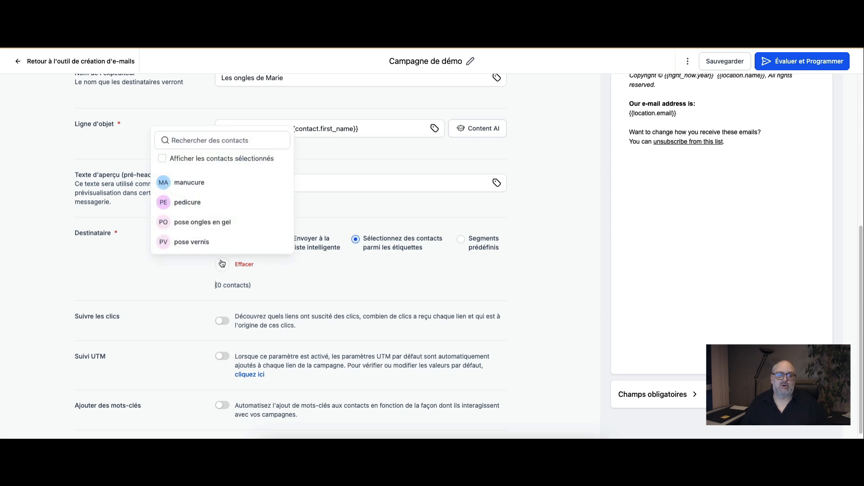
{"action": "left_click", "coordinate": [212, 186]}
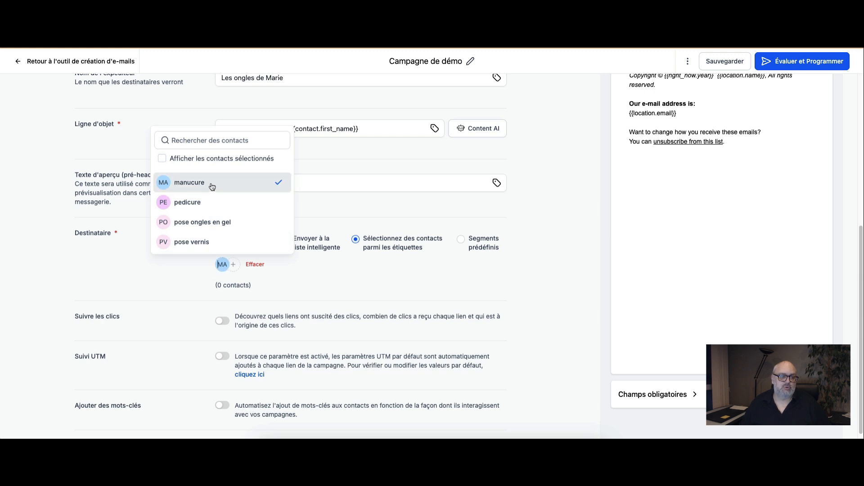
{"action": "left_click", "coordinate": [361, 267]}
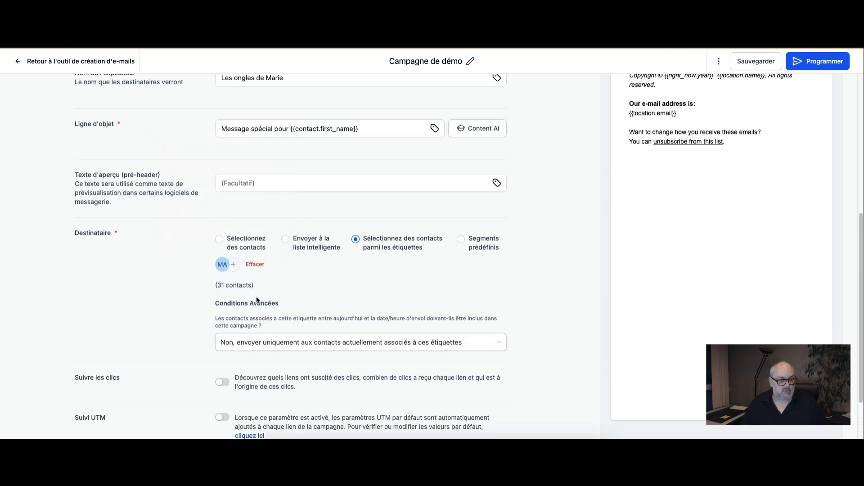
{"action": "left_click", "coordinate": [251, 267]}
Step: Try the pose vernis tag for the recipients, and clear it
{"action": "left_click", "coordinate": [222, 264]}
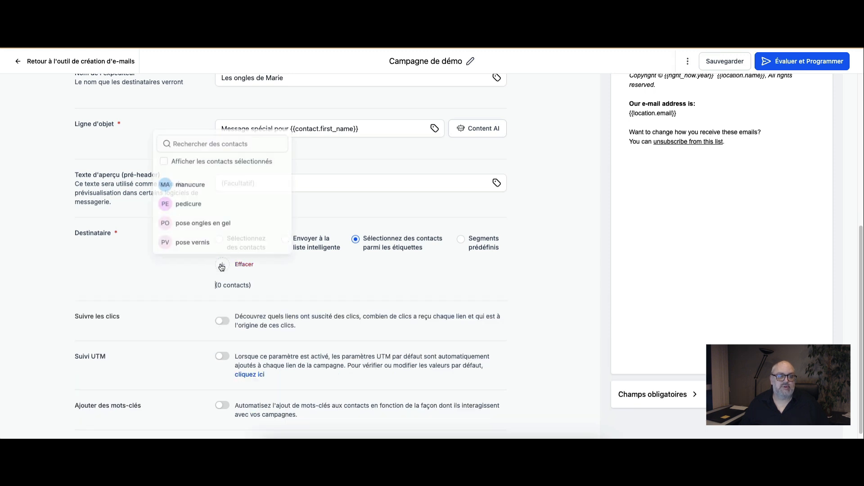
{"action": "left_click", "coordinate": [199, 242]}
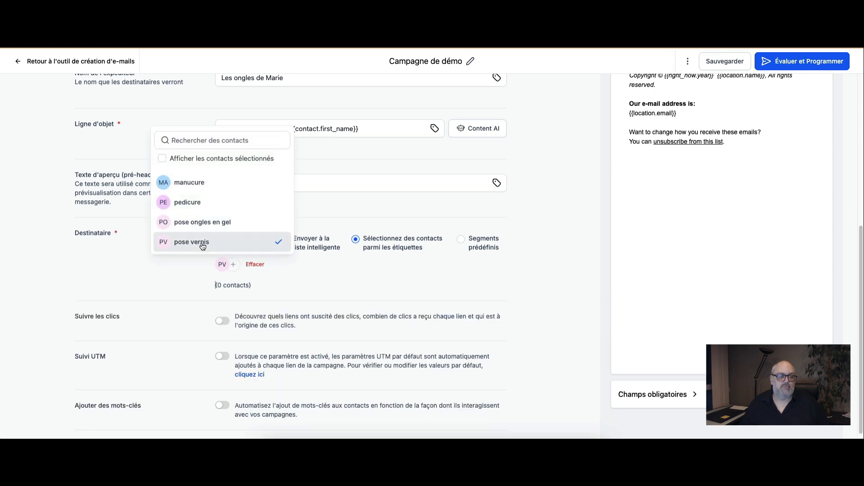
{"action": "left_click", "coordinate": [375, 278]}
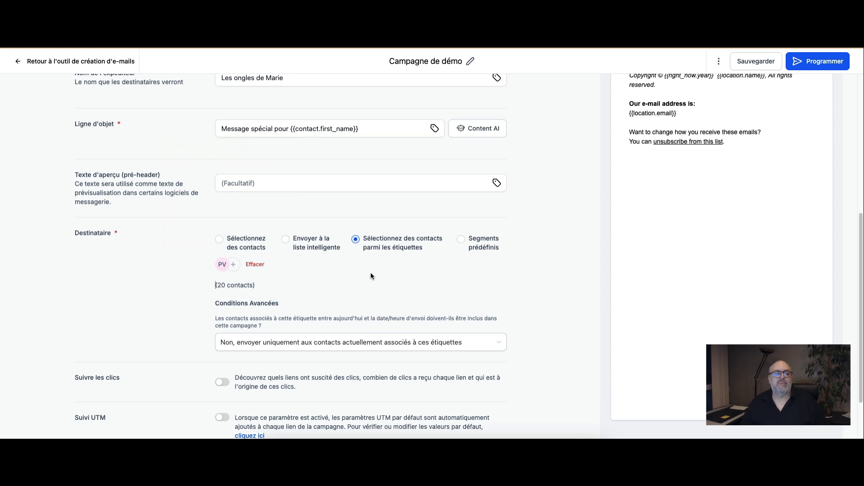
{"action": "left_click", "coordinate": [255, 266]}
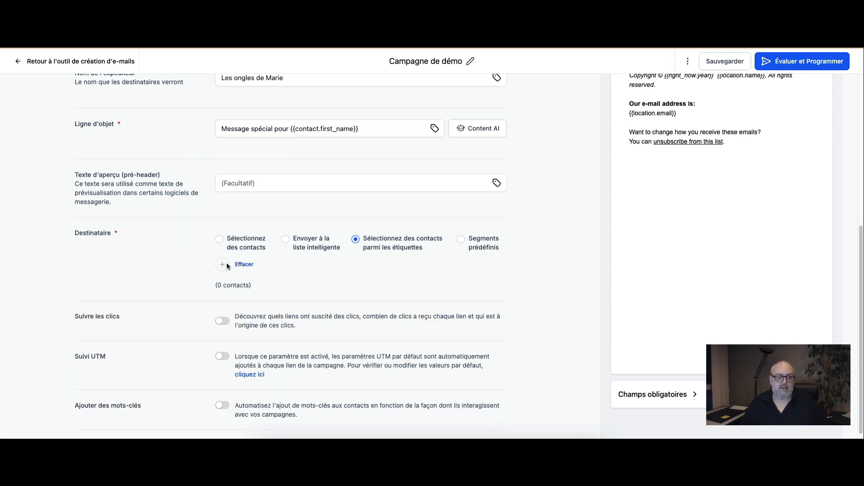
Step: Select the contacts with the pose ongles en gel tag as the campaign's recipients
{"action": "left_click", "coordinate": [223, 264]}
{"action": "left_click", "coordinate": [214, 221]}
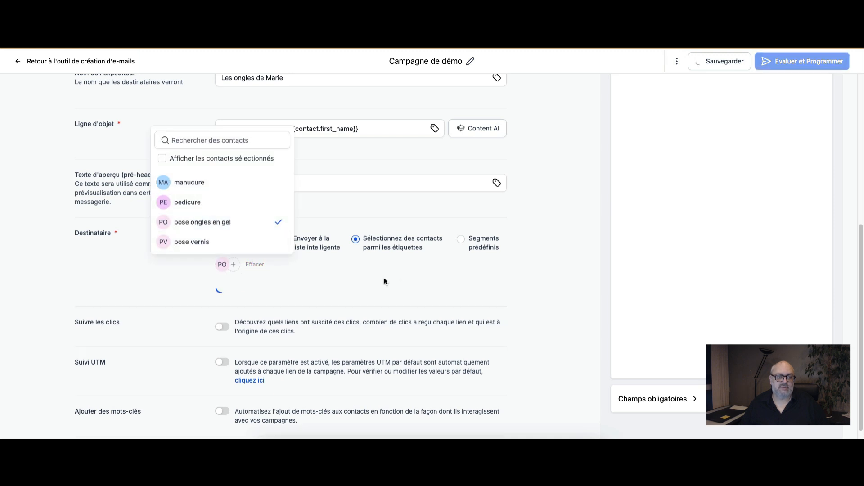
Step: Check the Conditions Avancées options for including contacts who receive the selected tag before the send date
{"action": "left_click", "coordinate": [361, 290]}
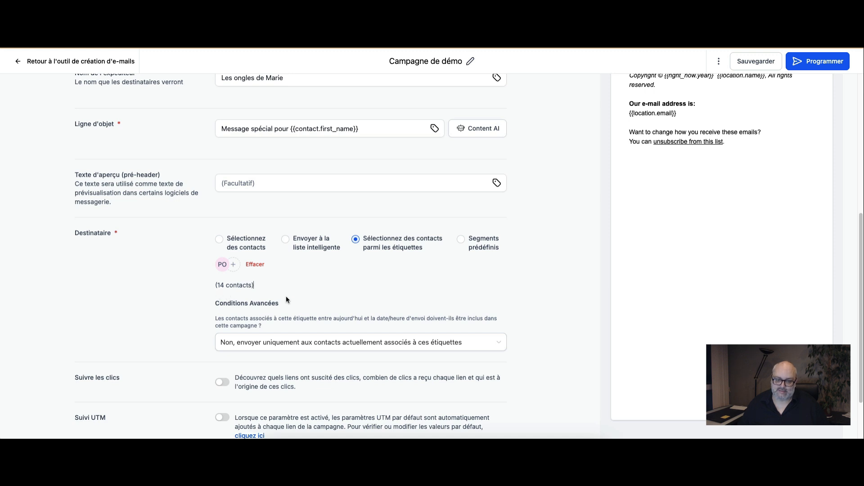
{"action": "left_click", "coordinate": [435, 341]}
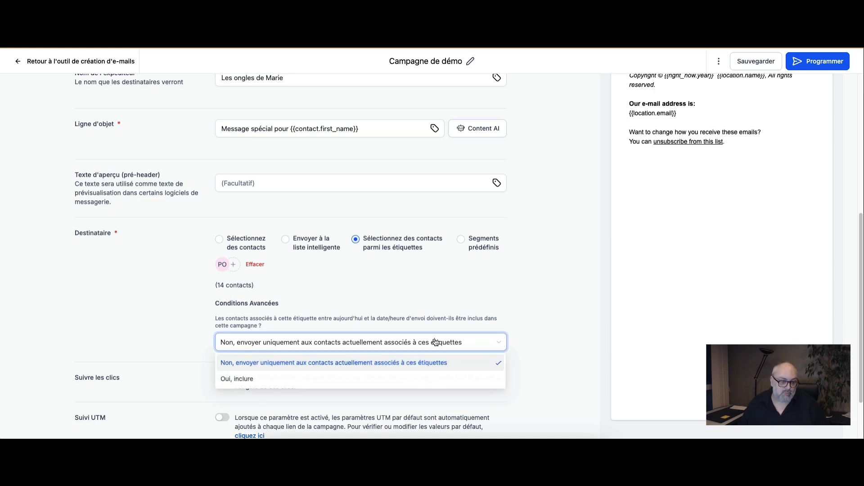
{"action": "left_click", "coordinate": [412, 290]}
Step: Switch the recipients to Segments prédéfinis and look through the available segments without choosing one
{"action": "left_click", "coordinate": [461, 239]}
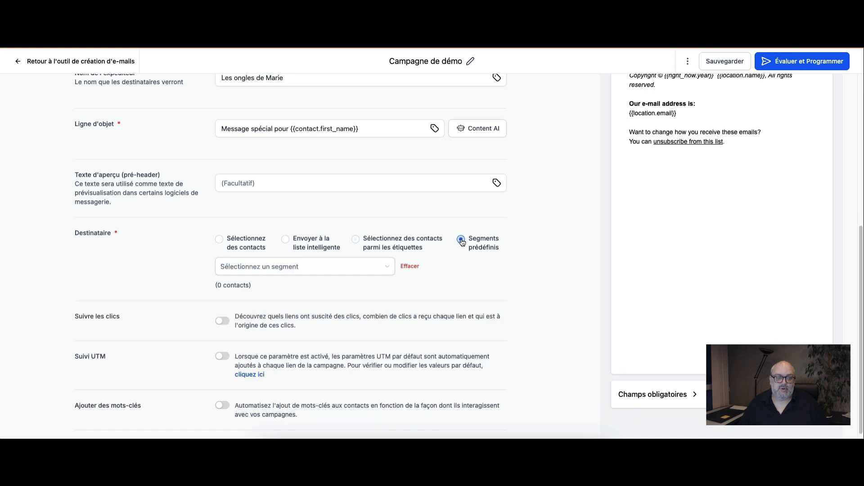
{"action": "left_click", "coordinate": [376, 270]}
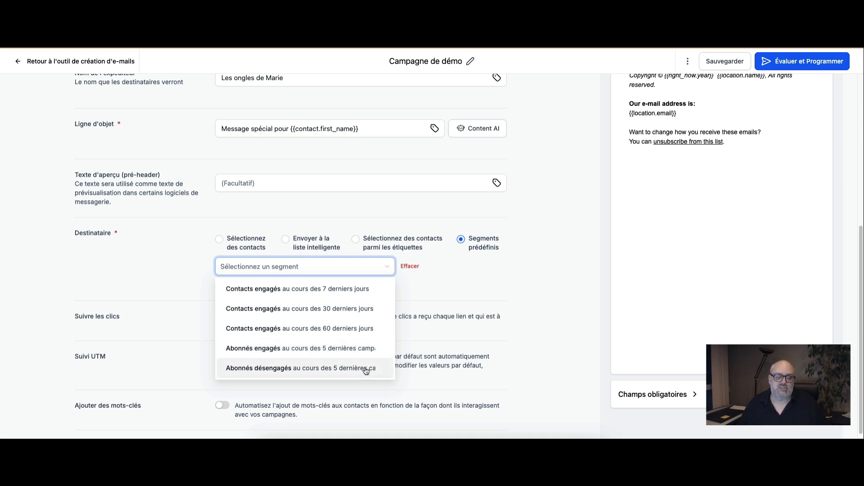
{"action": "left_click", "coordinate": [421, 287]}
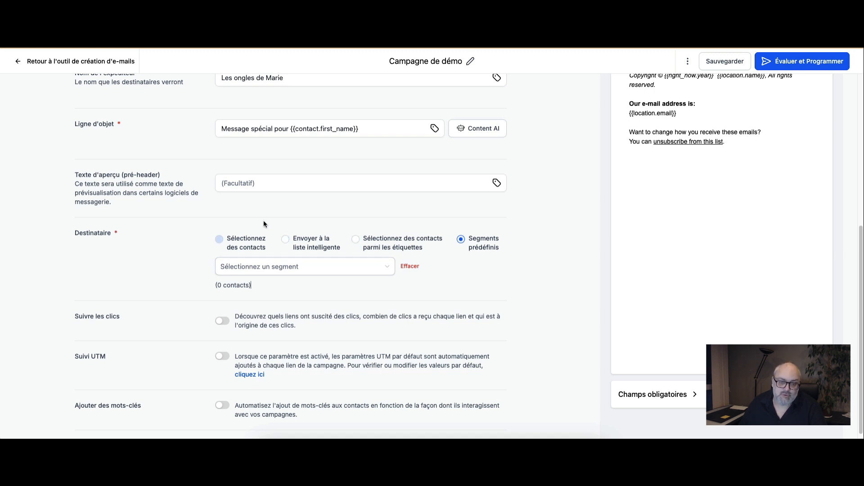
Step: Enable Suivre les clics, Suivi UTM and Ajouter des mots-clés for the campaign
{"action": "scroll", "coordinate": [465, 286], "scroll_direction": "down", "scroll_amount": 1}
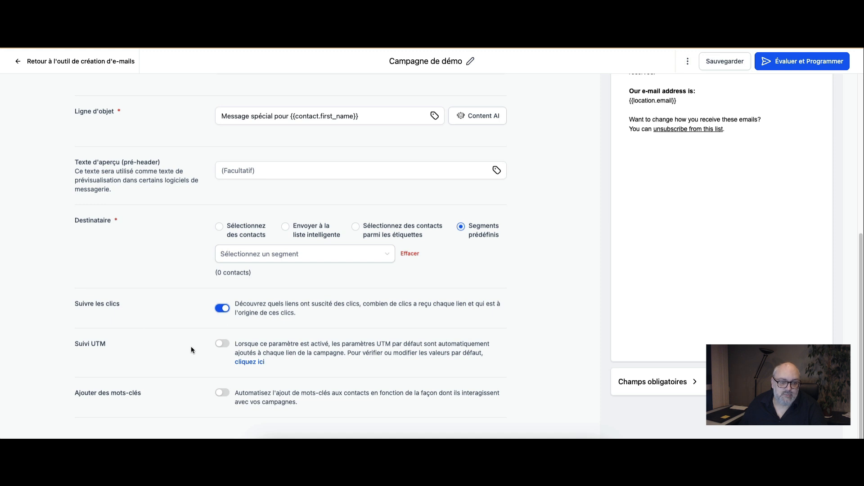
{"action": "left_click", "coordinate": [221, 346]}
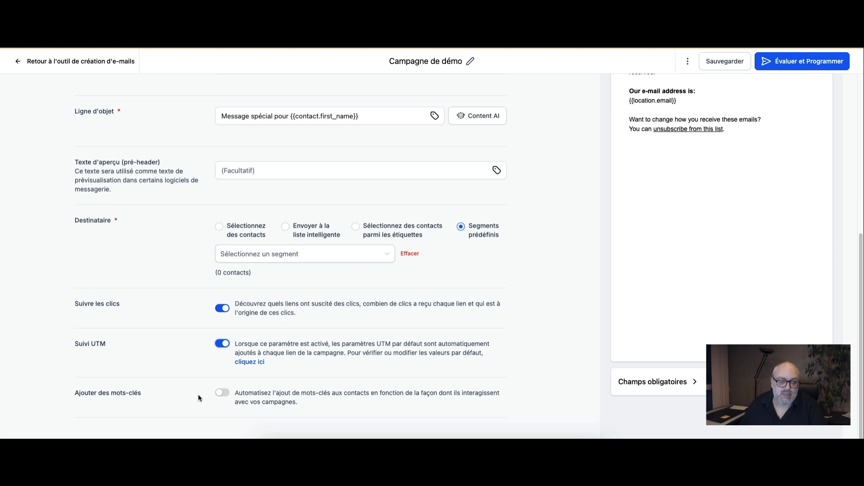
{"action": "left_click", "coordinate": [223, 394]}
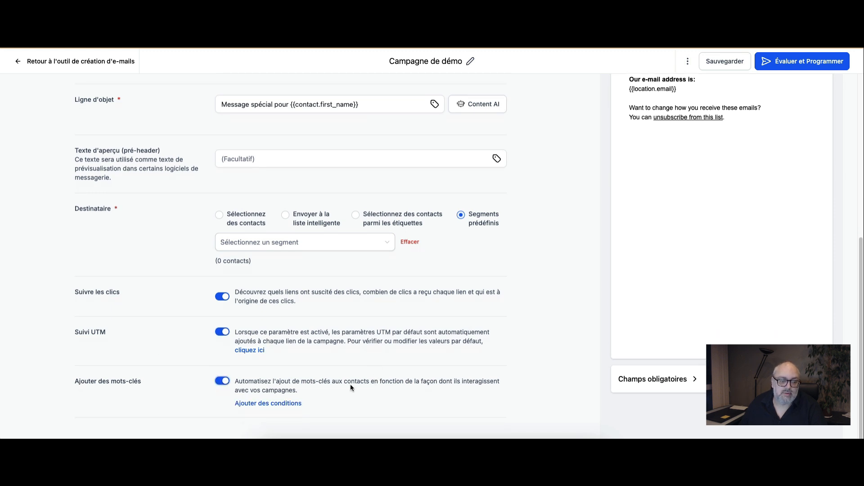
Step: Try a tagging condition of type Le contact a cliqué sur un lien with the pedicure tag, and discard it
{"action": "left_click", "coordinate": [291, 403]}
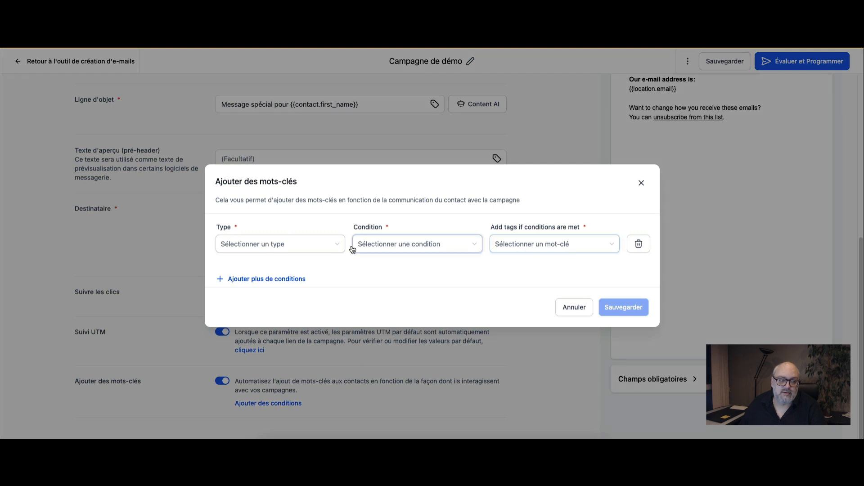
{"action": "left_click", "coordinate": [303, 247]}
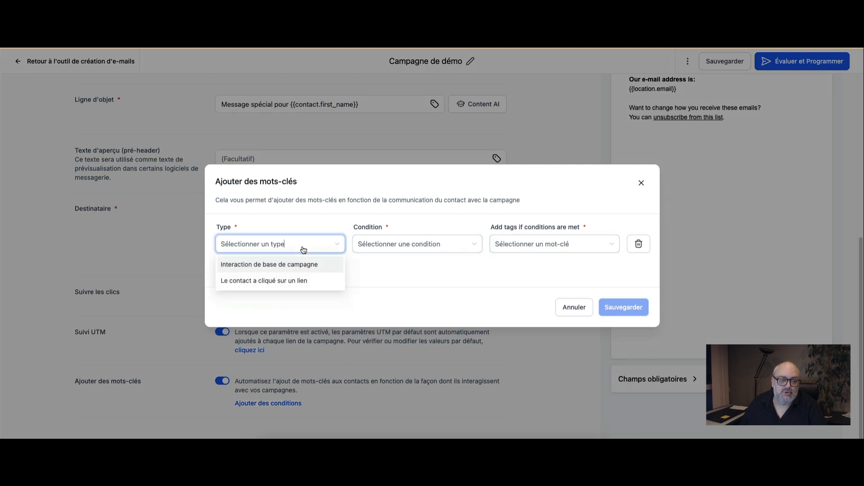
{"action": "left_click", "coordinate": [289, 281]}
{"action": "left_click", "coordinate": [429, 248]}
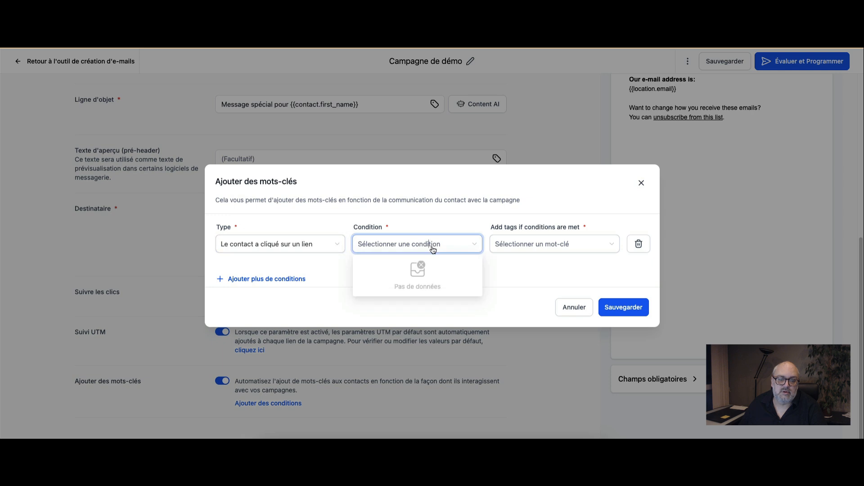
{"action": "left_click", "coordinate": [513, 243]}
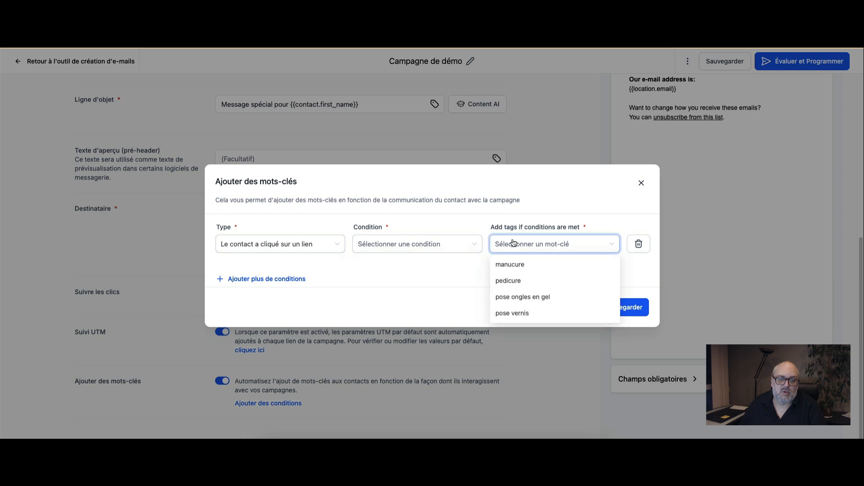
{"action": "left_click", "coordinate": [515, 281]}
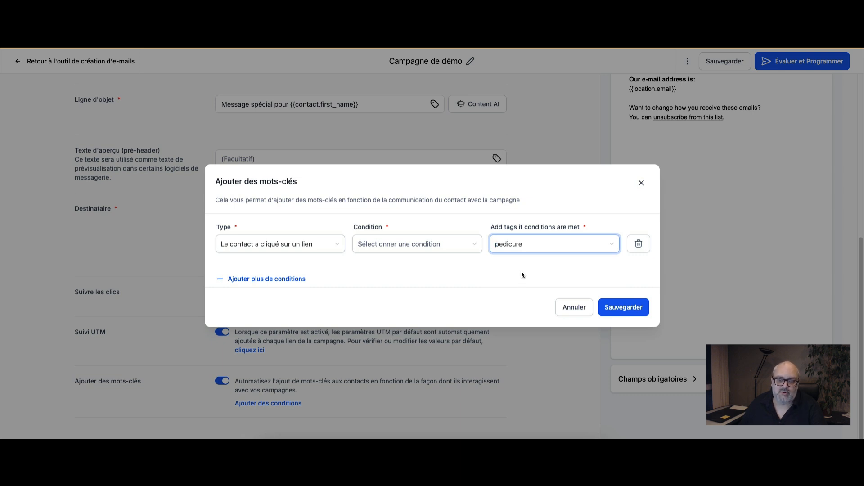
{"action": "left_click", "coordinate": [641, 183]}
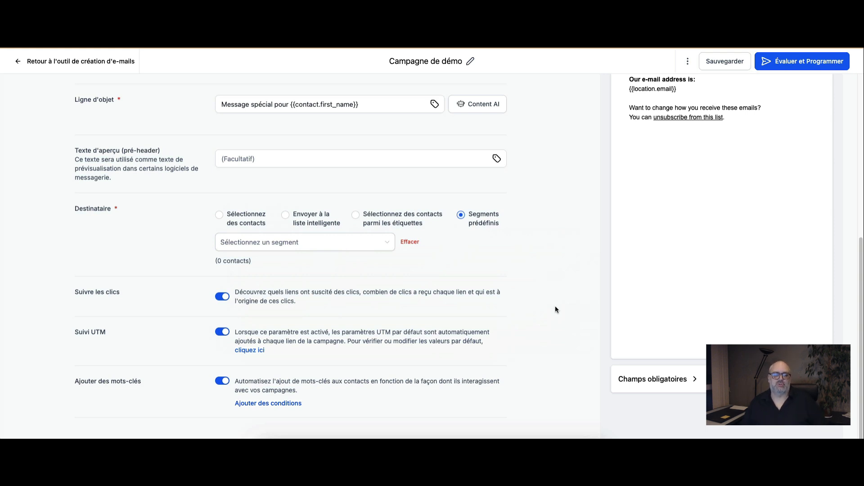
{"action": "scroll", "coordinate": [532, 314], "scroll_direction": "up", "scroll_amount": 1}
{"action": "scroll", "coordinate": [532, 313], "scroll_direction": "up", "scroll_amount": 5}
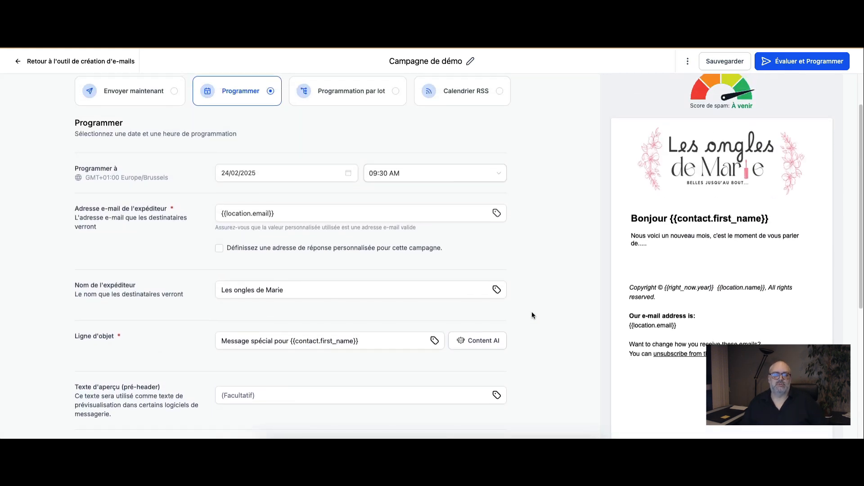
{"action": "scroll", "coordinate": [532, 313], "scroll_direction": "down", "scroll_amount": 6}
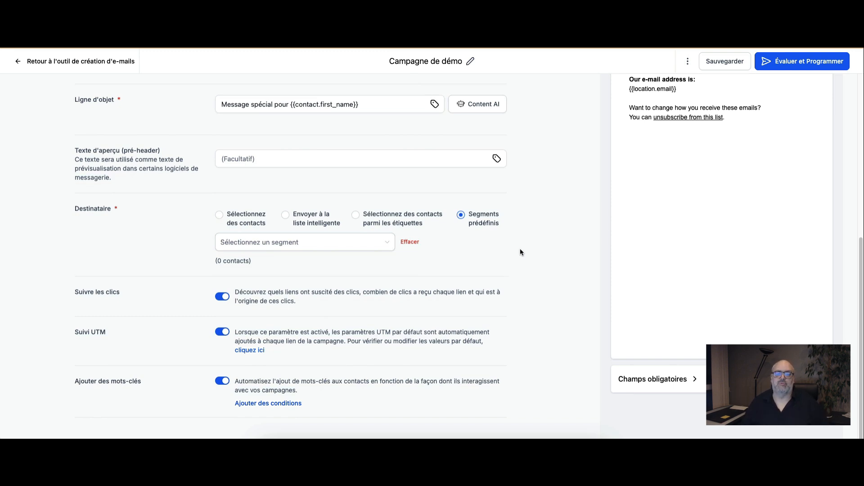
Step: Switch the campaign to Programmation par lot, with 20 emails per batch repeated after 4 hours
{"action": "scroll", "coordinate": [520, 251], "scroll_direction": "up", "scroll_amount": 6}
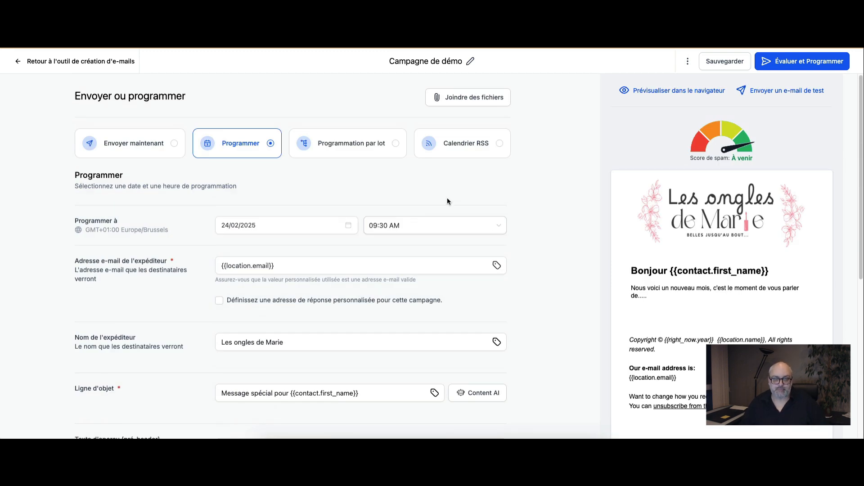
{"action": "left_click", "coordinate": [380, 150]}
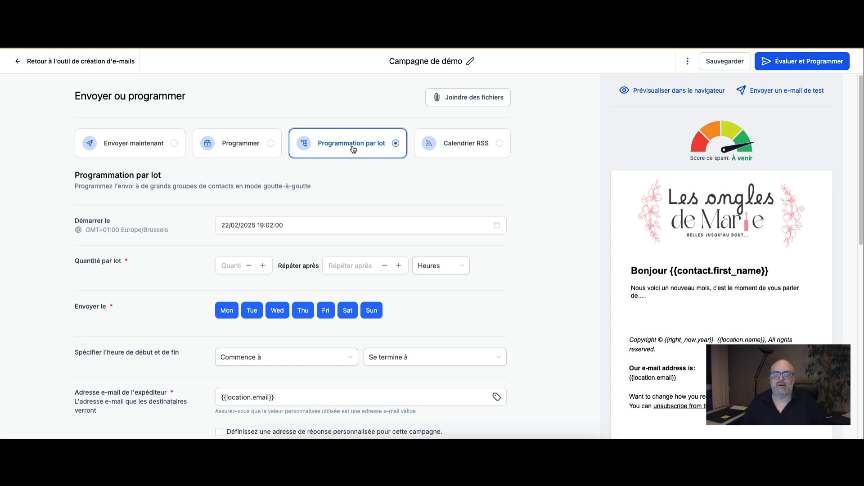
{"action": "left_click", "coordinate": [230, 266]}
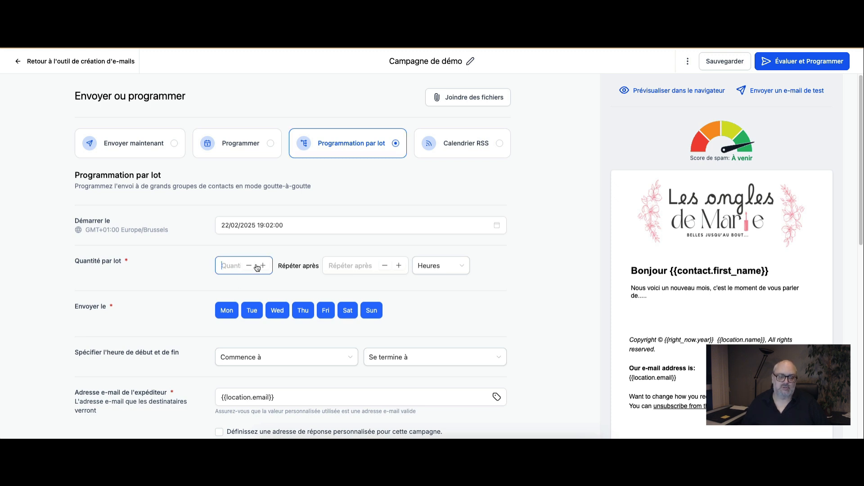
{"action": "type", "text": "20"}
{"action": "left_click", "coordinate": [366, 264]}
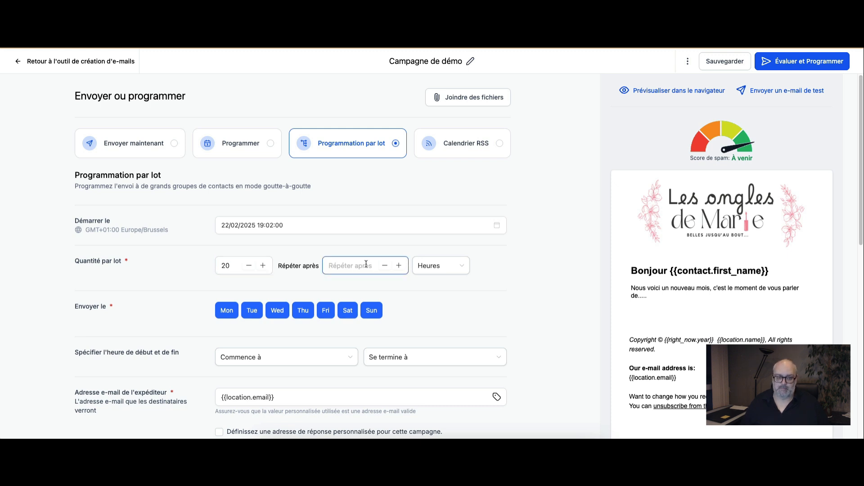
{"action": "type", "text": "4"}
{"action": "left_click", "coordinate": [494, 272]}
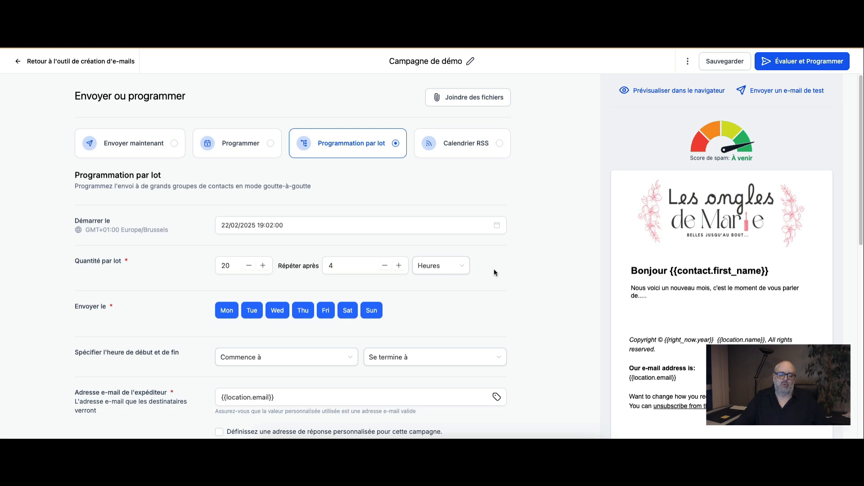
Step: Exclude Saturday and Sunday from the sending days, and set the daily start time to 08:45 AM
{"action": "left_click", "coordinate": [371, 310]}
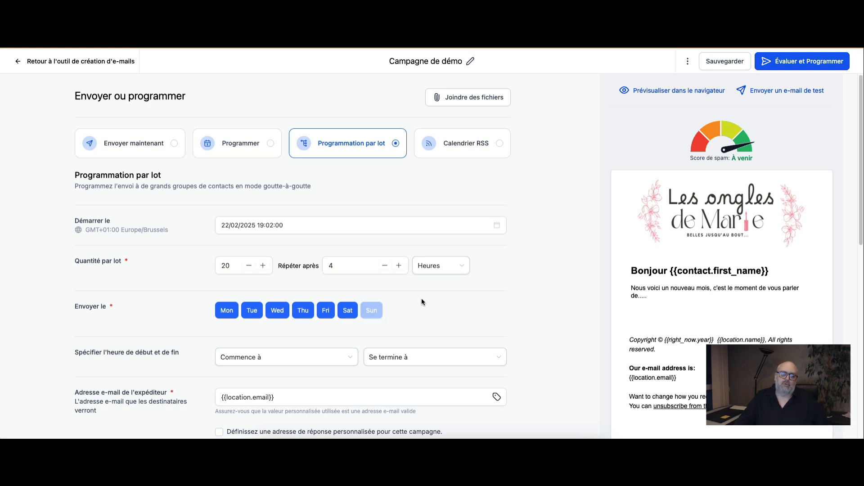
{"action": "left_click", "coordinate": [347, 311]}
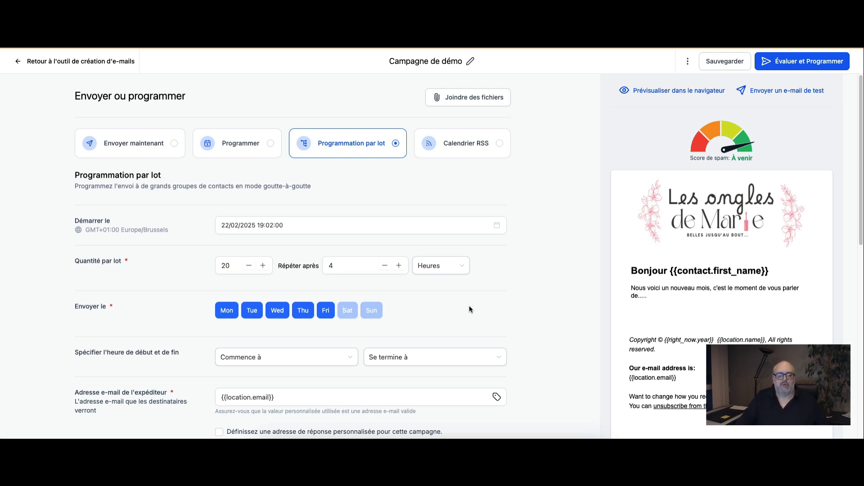
{"action": "scroll", "coordinate": [460, 311], "scroll_direction": "down", "scroll_amount": 1}
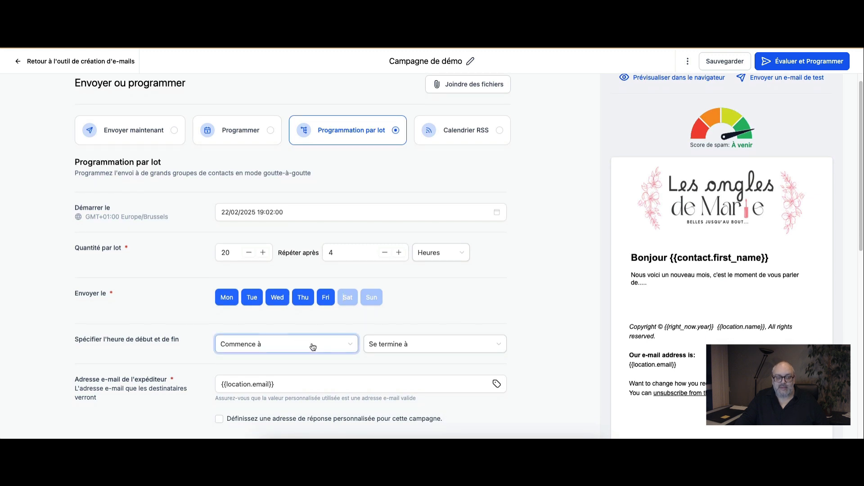
{"action": "left_click", "coordinate": [354, 344]}
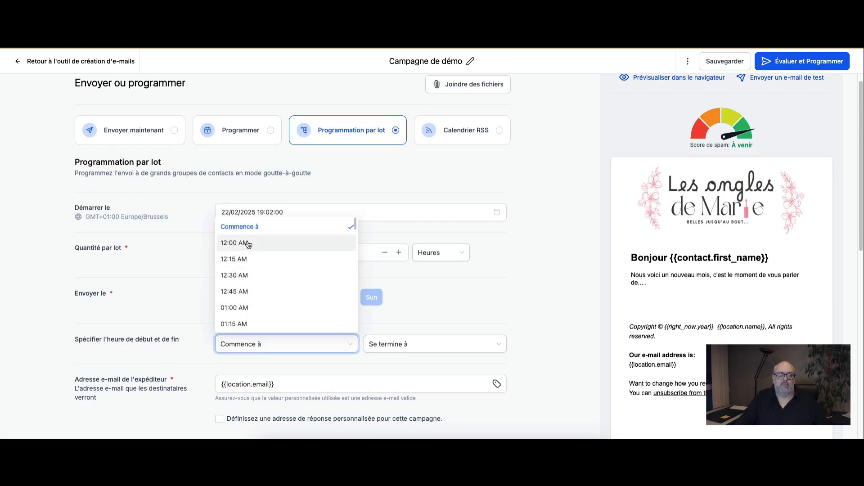
{"action": "scroll", "coordinate": [254, 275], "scroll_direction": "down", "scroll_amount": 10}
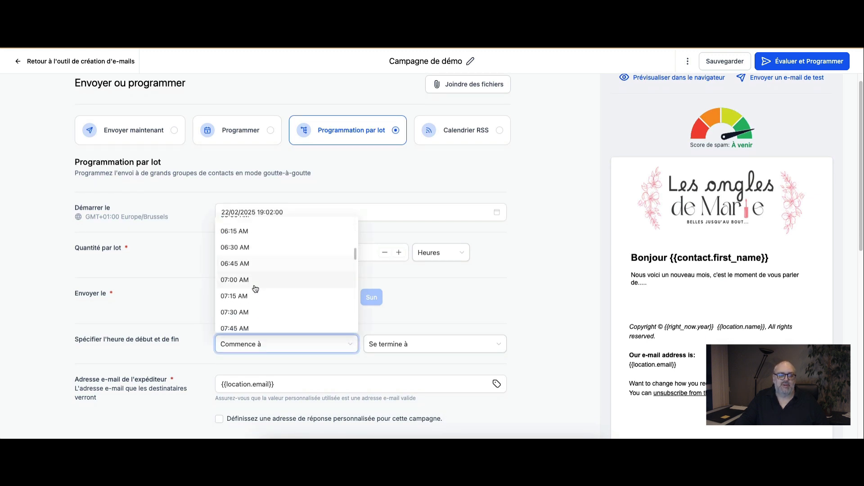
{"action": "left_click", "coordinate": [247, 317]}
Step: Set the end time of the daily batch sending window to 04:30 PM
{"action": "left_click", "coordinate": [480, 343]}
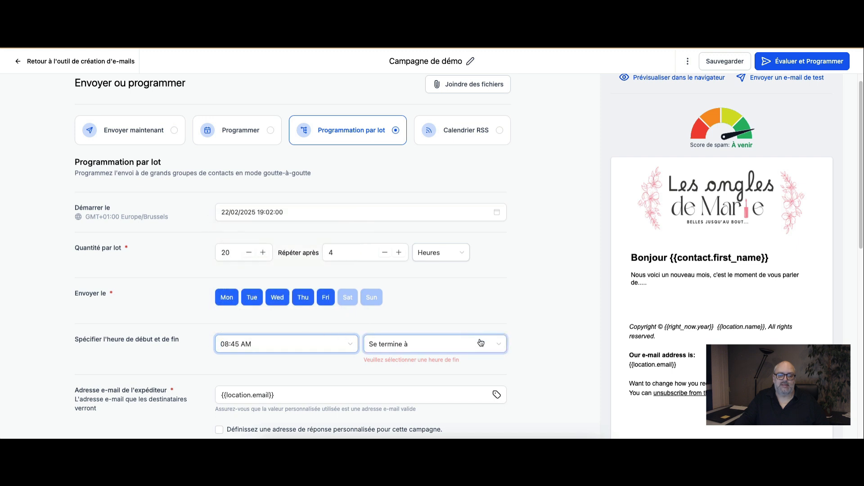
{"action": "scroll", "coordinate": [455, 322], "scroll_direction": "down", "scroll_amount": 15}
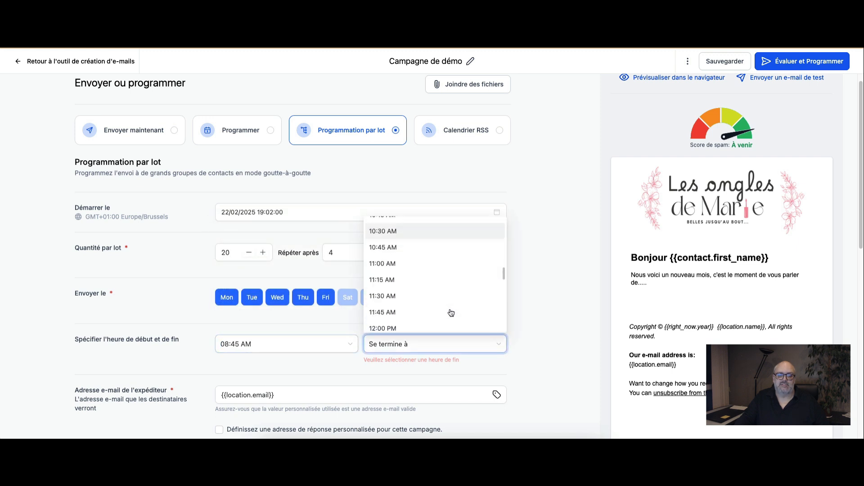
{"action": "scroll", "coordinate": [450, 311], "scroll_direction": "down", "scroll_amount": 13}
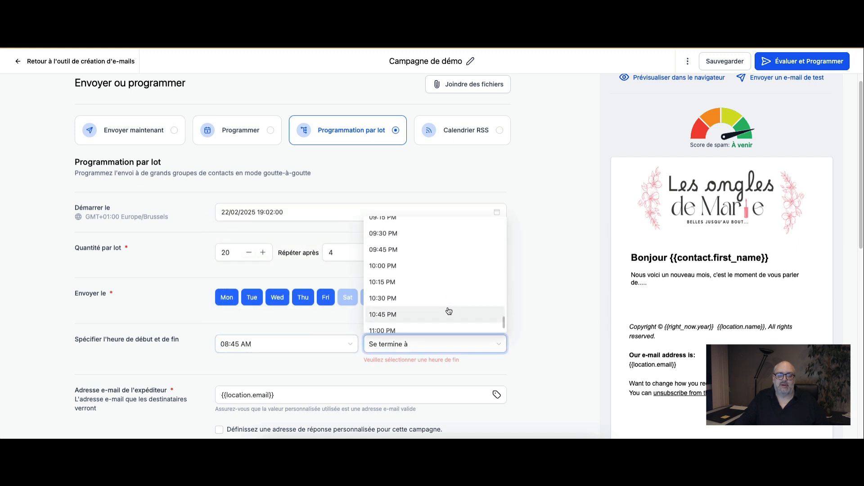
{"action": "scroll", "coordinate": [447, 310], "scroll_direction": "up", "scroll_amount": 9}
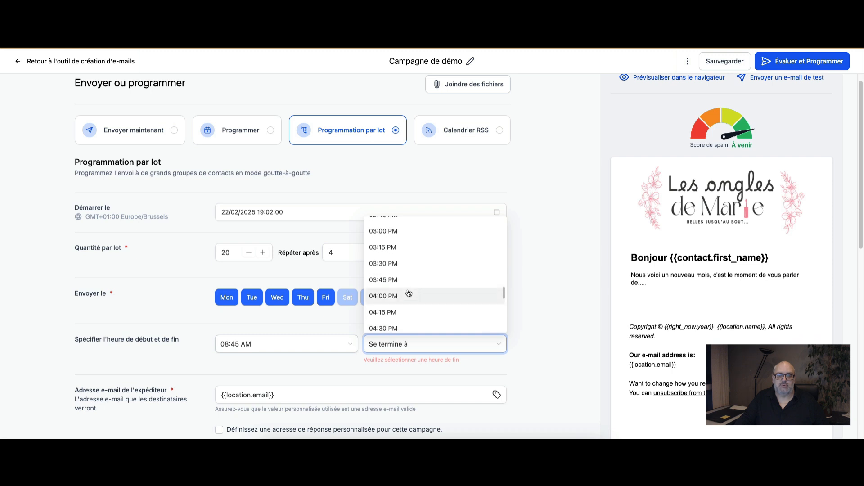
{"action": "scroll", "coordinate": [397, 315], "scroll_direction": "down", "scroll_amount": 1}
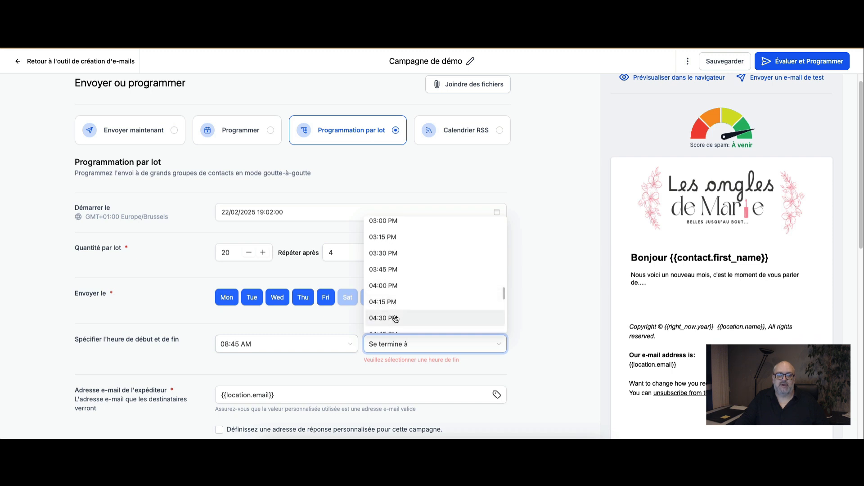
{"action": "left_click", "coordinate": [396, 319]}
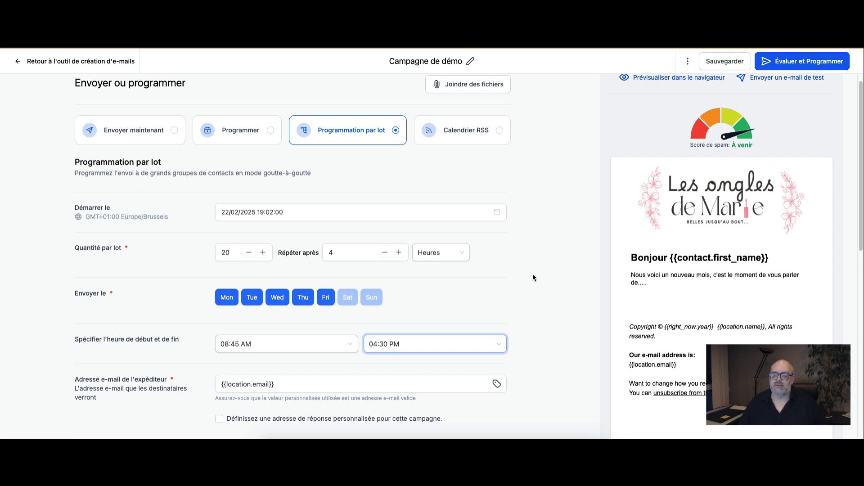
{"action": "scroll", "coordinate": [536, 279], "scroll_direction": "down", "scroll_amount": 7}
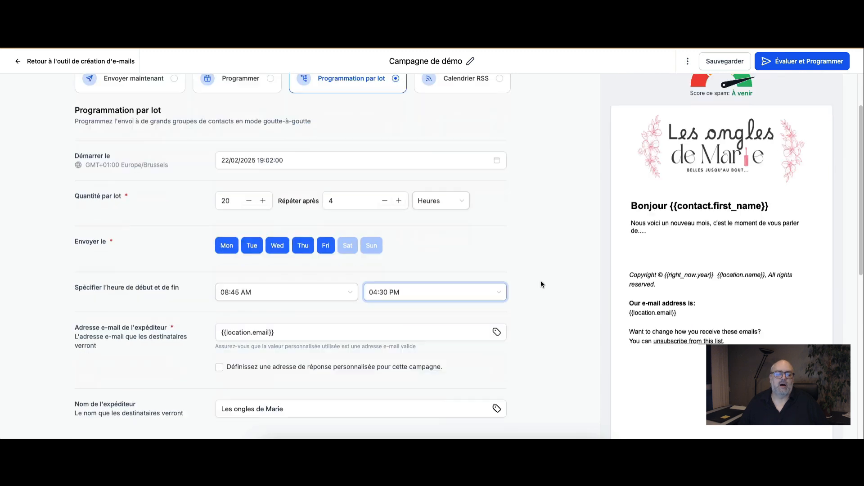
{"action": "scroll", "coordinate": [549, 317], "scroll_direction": "down", "scroll_amount": 2}
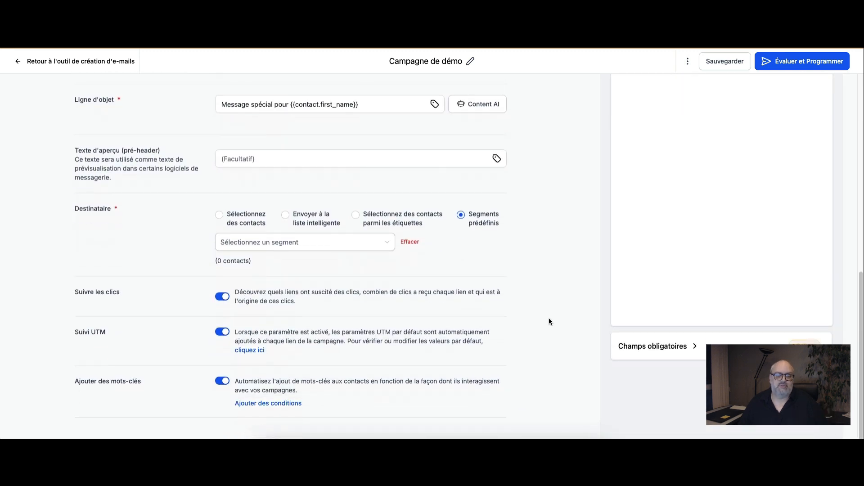
{"action": "scroll", "coordinate": [549, 318], "scroll_direction": "up", "scroll_amount": 10}
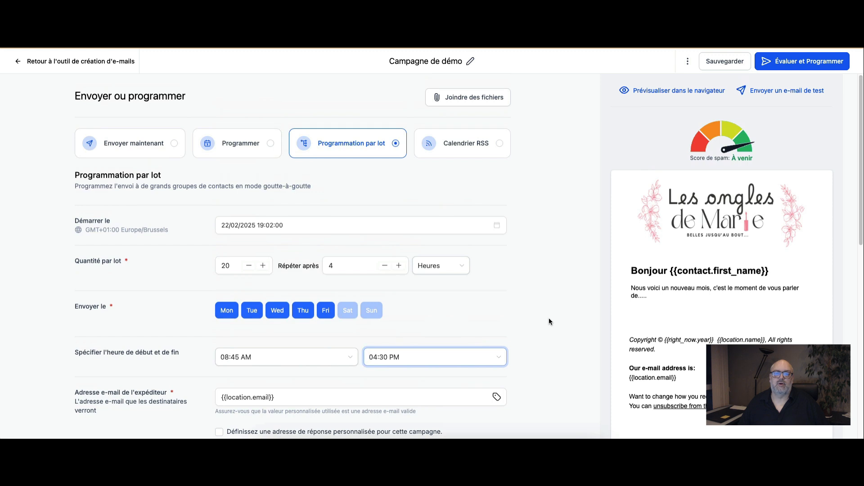